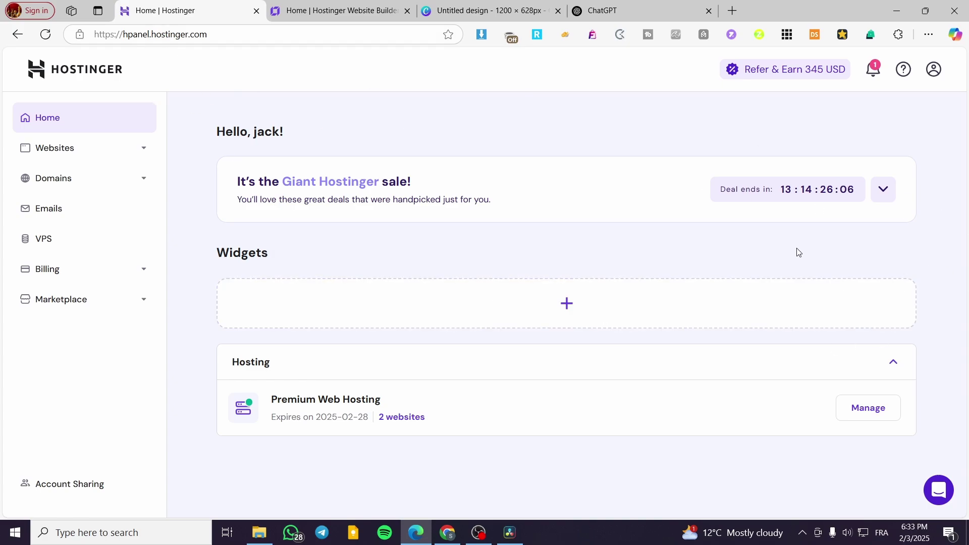
Expand Websites in the hPanel sidebar and open the Websites list showing jacksclothing.xyz
click(101, 156)
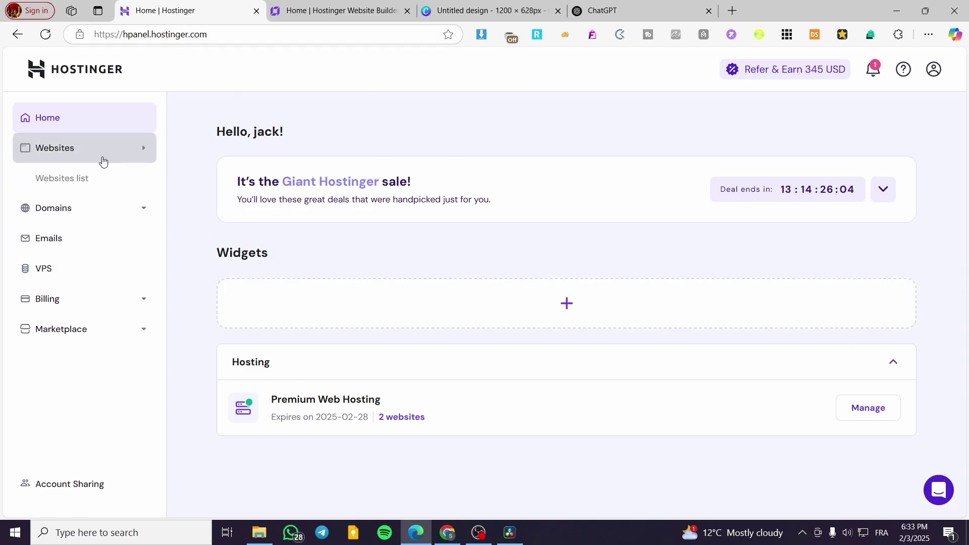
click(54, 181)
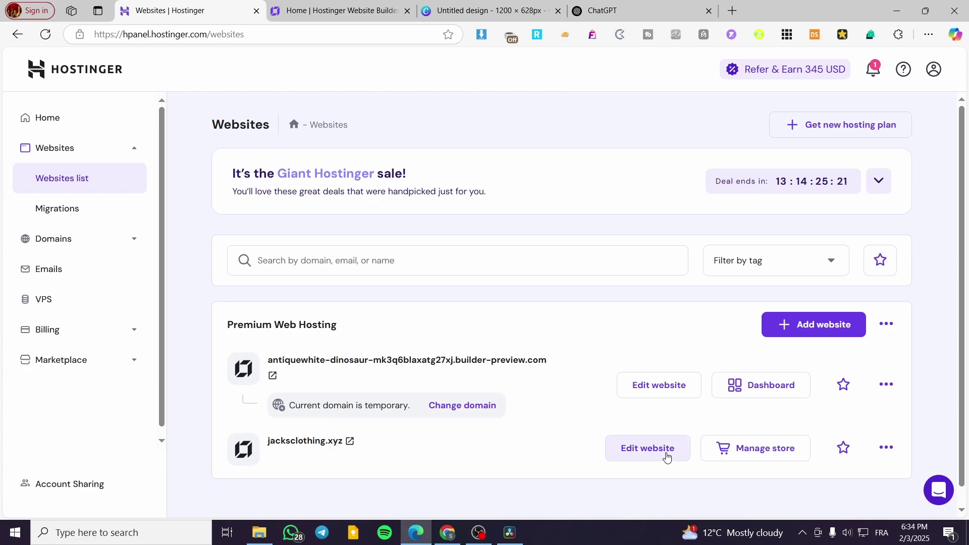
Open jacksclothing.xyz in the Website Builder editor, showing the Handmade ceramics home page
click(647, 456)
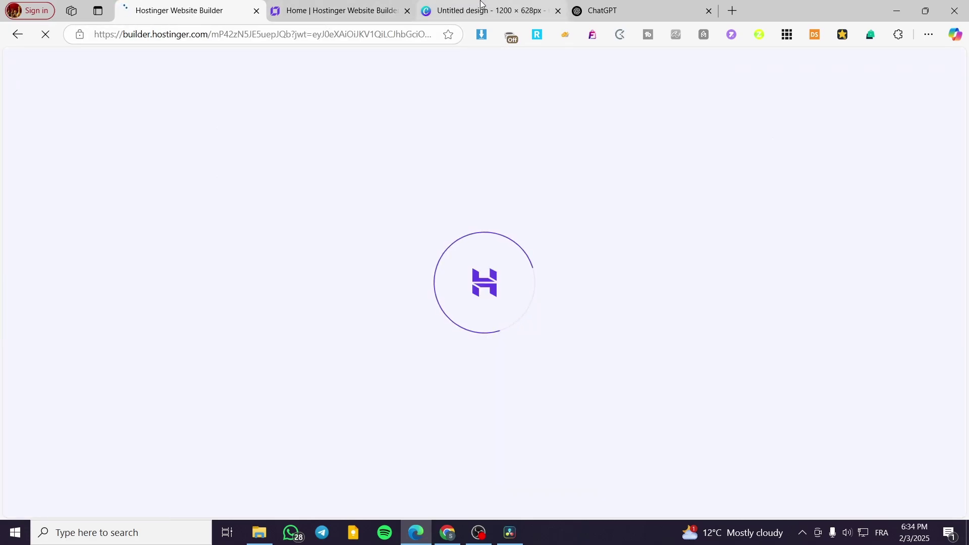
click(351, 11)
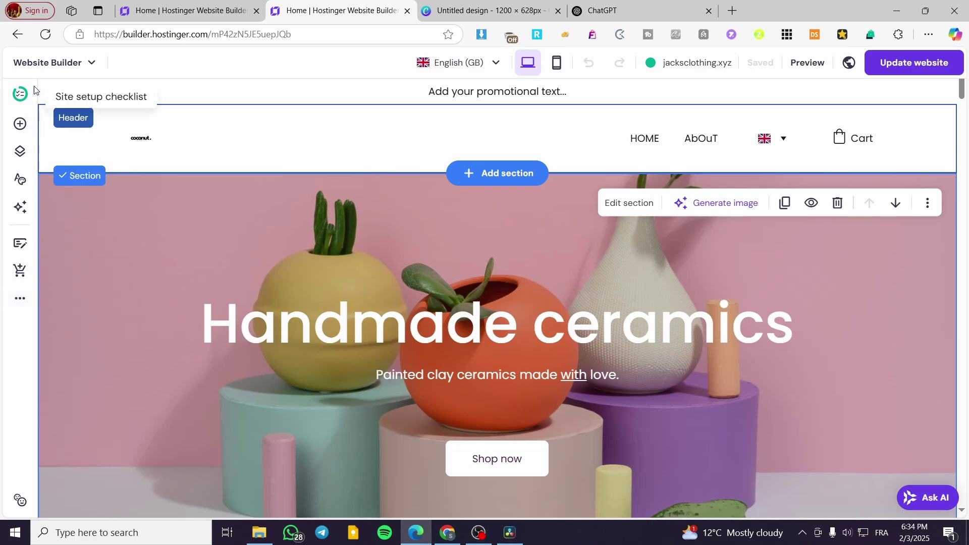
Browse the site setup checklist and the Add elements panel
click(20, 94)
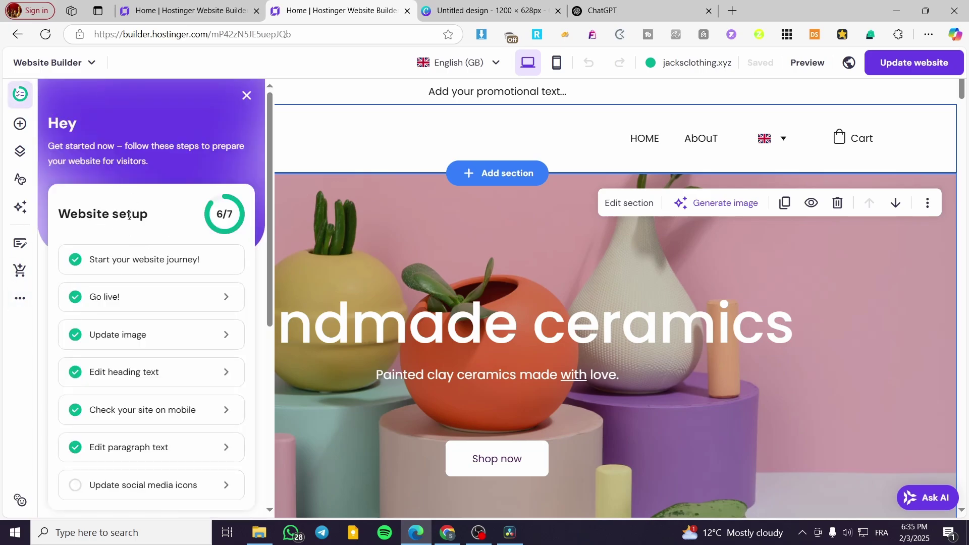
click(18, 123)
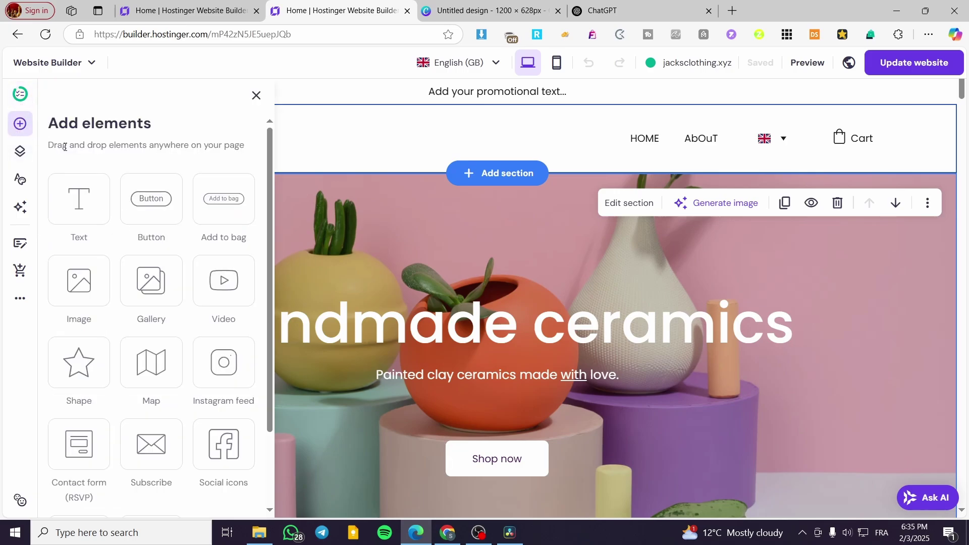
scroll(151, 252, down, 2)
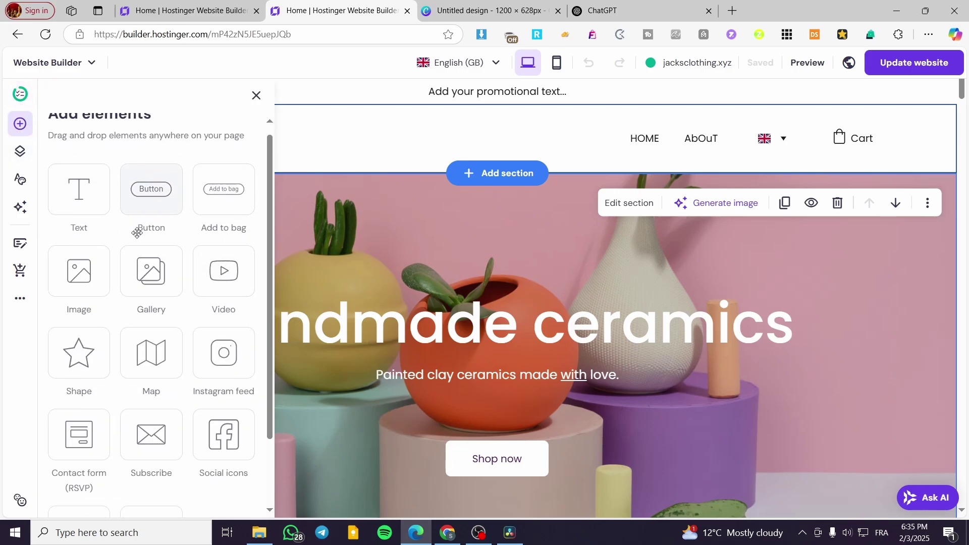
drag(235, 348, 267, 354)
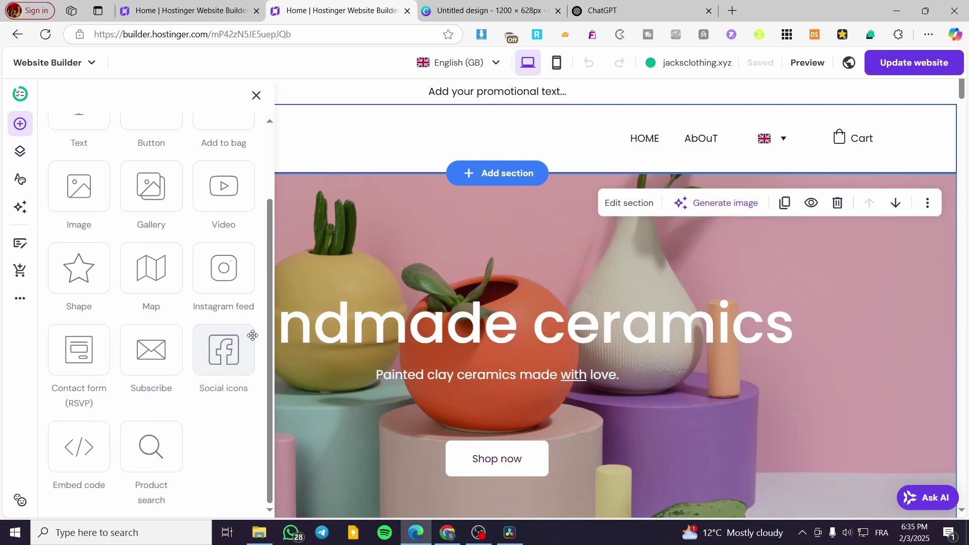
Look over the Pages and Styles panels, then show the AI tools menu
click(20, 154)
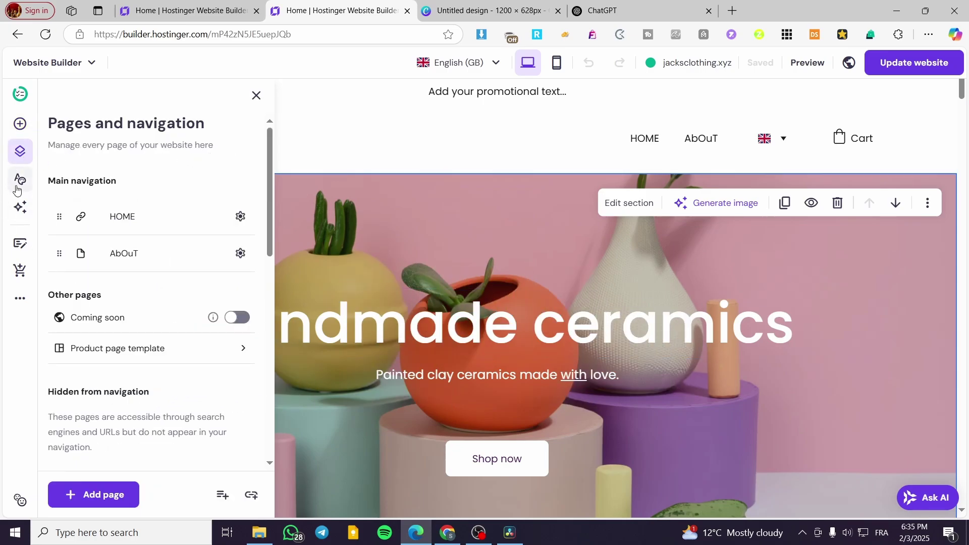
click(19, 182)
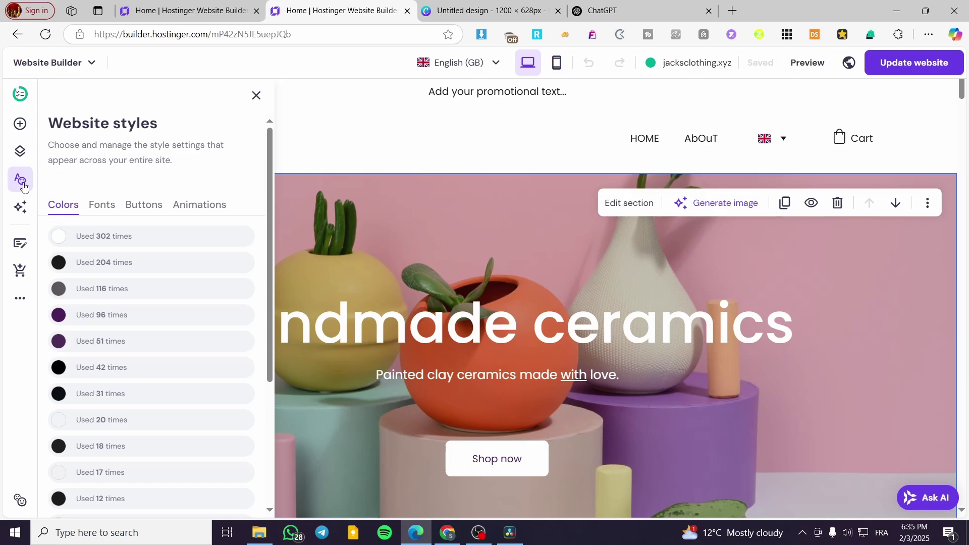
click(28, 209)
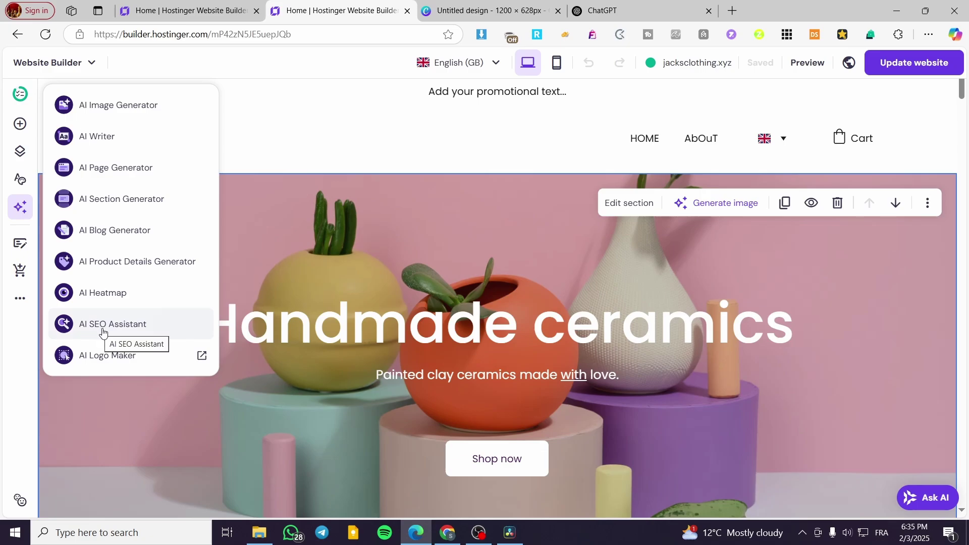
Go to SEO settings' Website overview and open the Website information editor
click(150, 334)
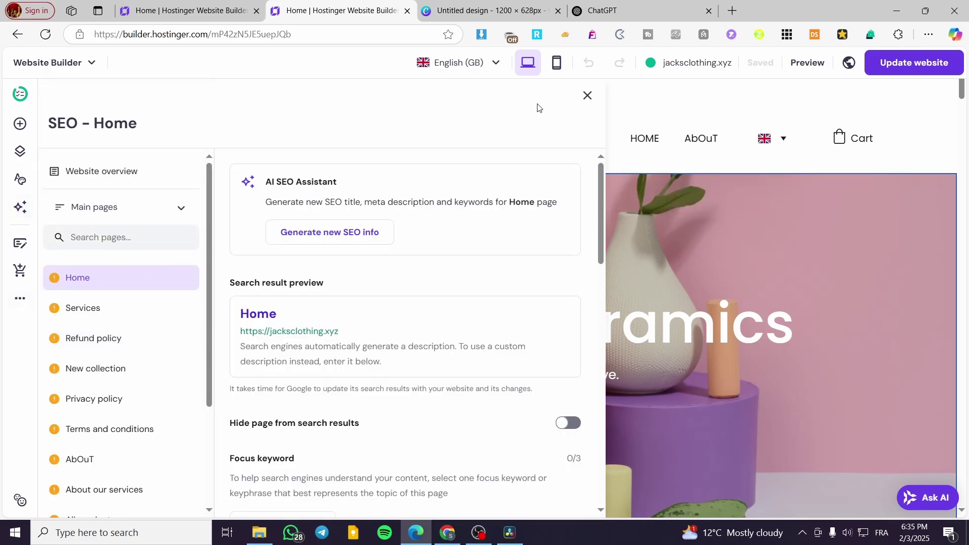
click(587, 95)
click(19, 294)
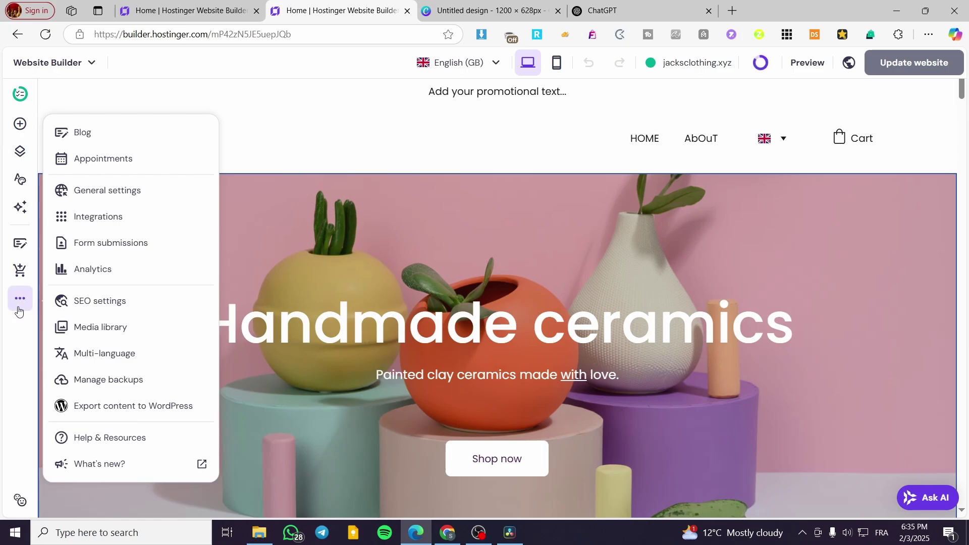
click(19, 305)
click(19, 307)
click(98, 303)
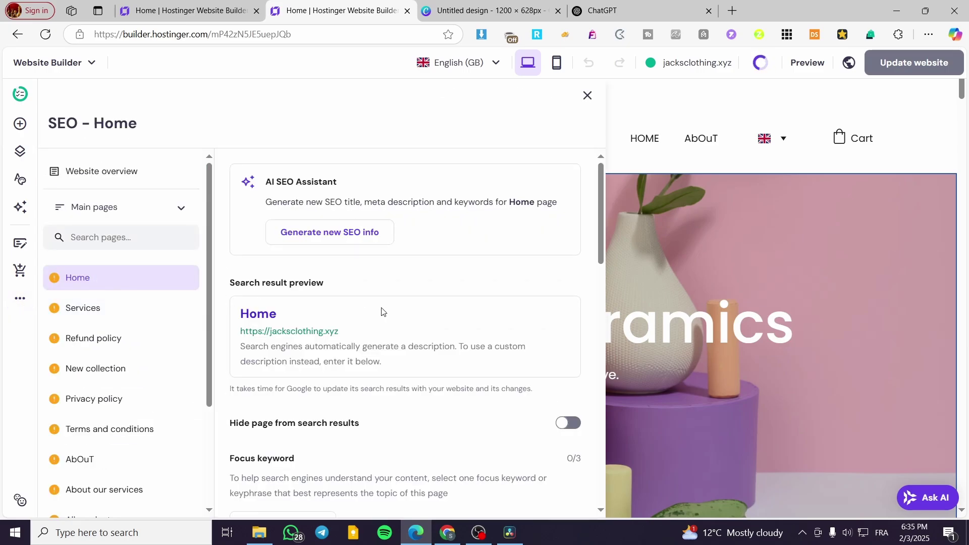
click(137, 179)
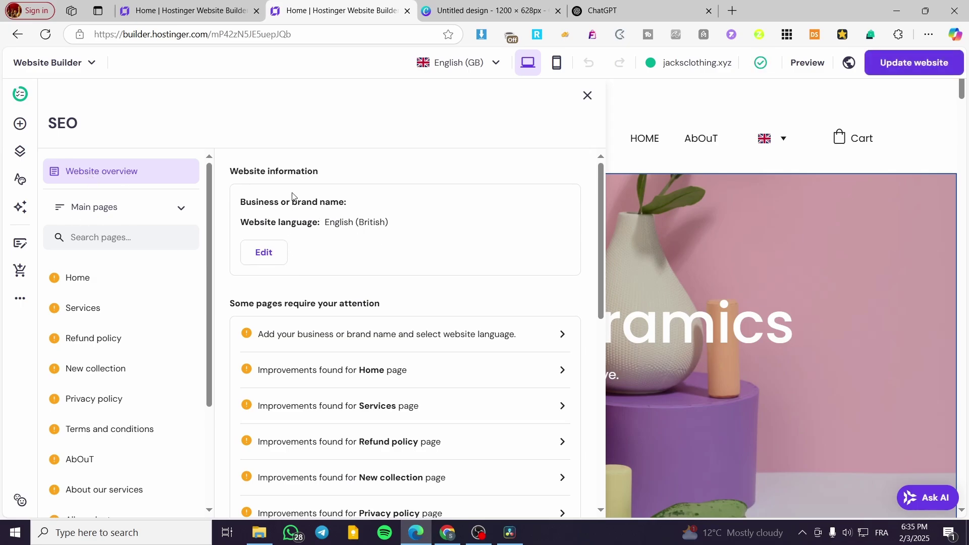
click(266, 251)
Save brand name Jacksmith Clothing Store with English as the website language
click(376, 255)
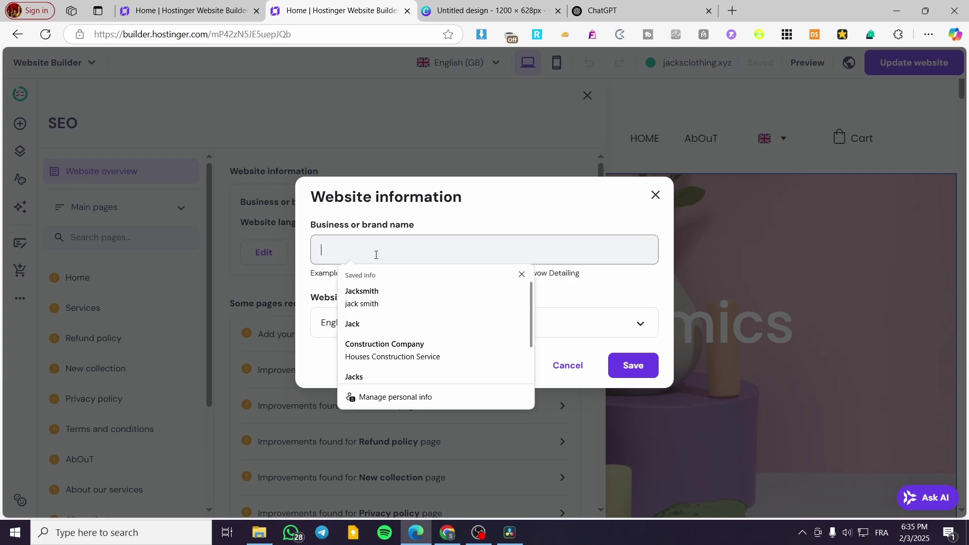
click(372, 292)
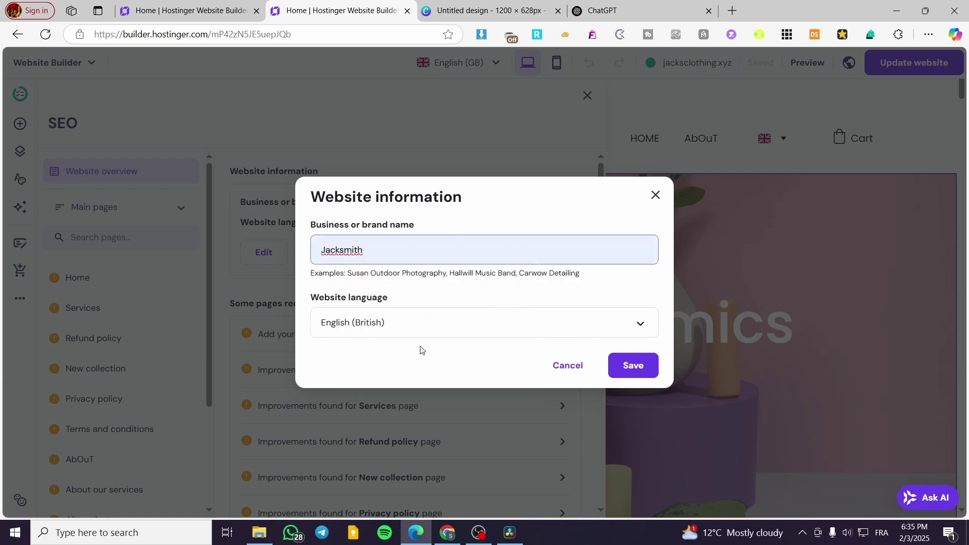
click(389, 262)
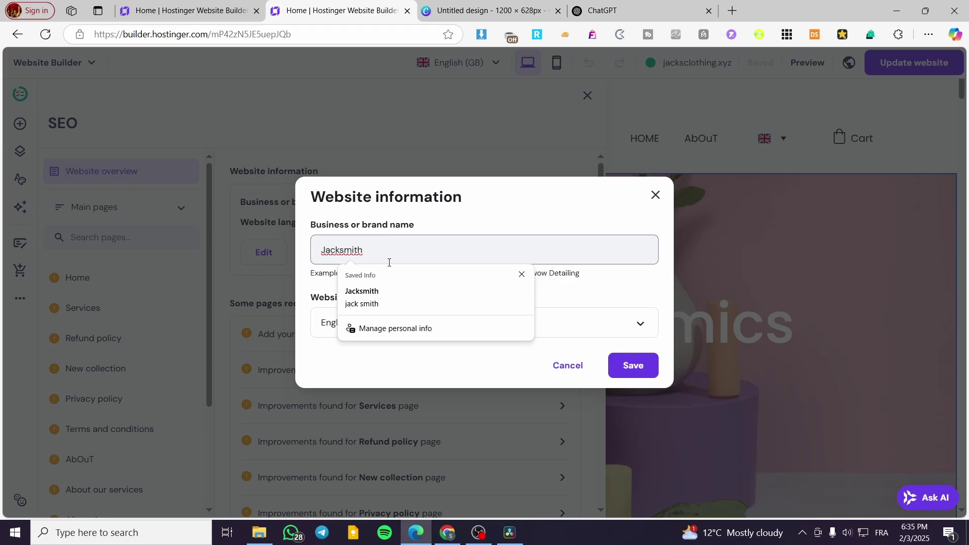
text(Clothing Store)
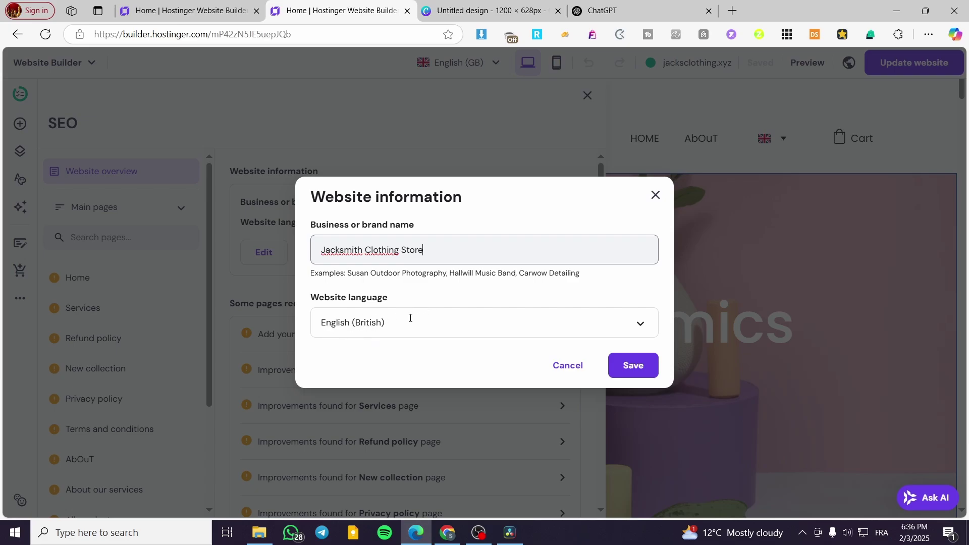
click(410, 318)
click(395, 355)
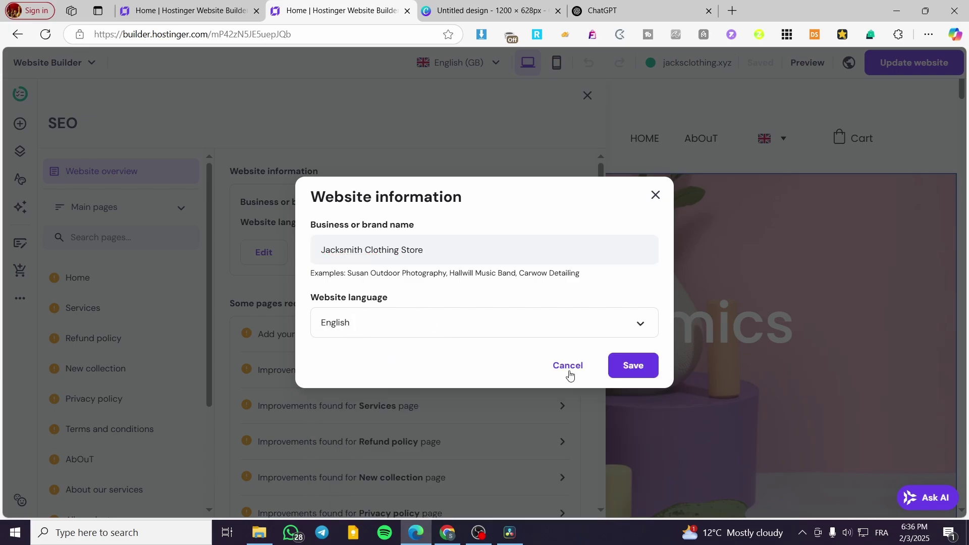
click(640, 369)
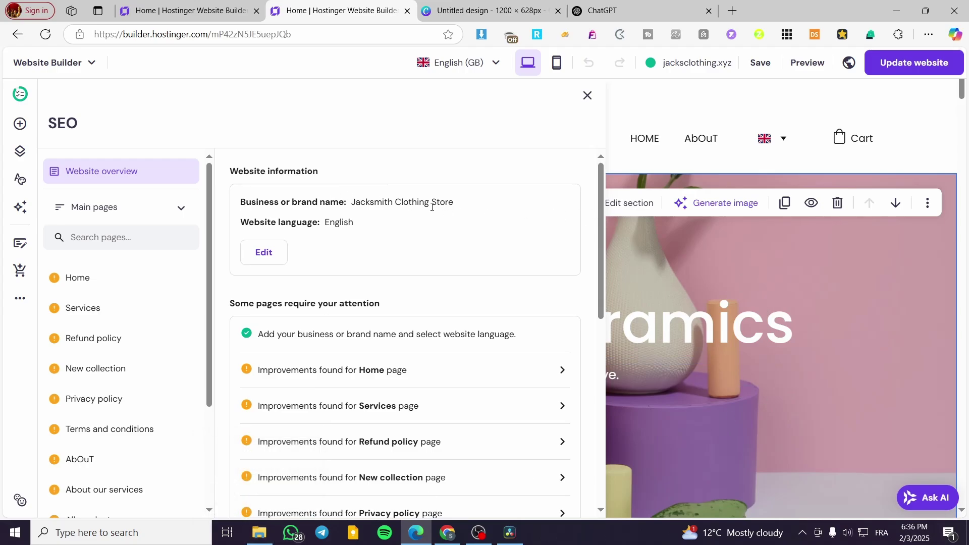
Open the Home page's SEO details and scroll to the Focus keyword and SEO title sections
scroll(468, 211, down, 1)
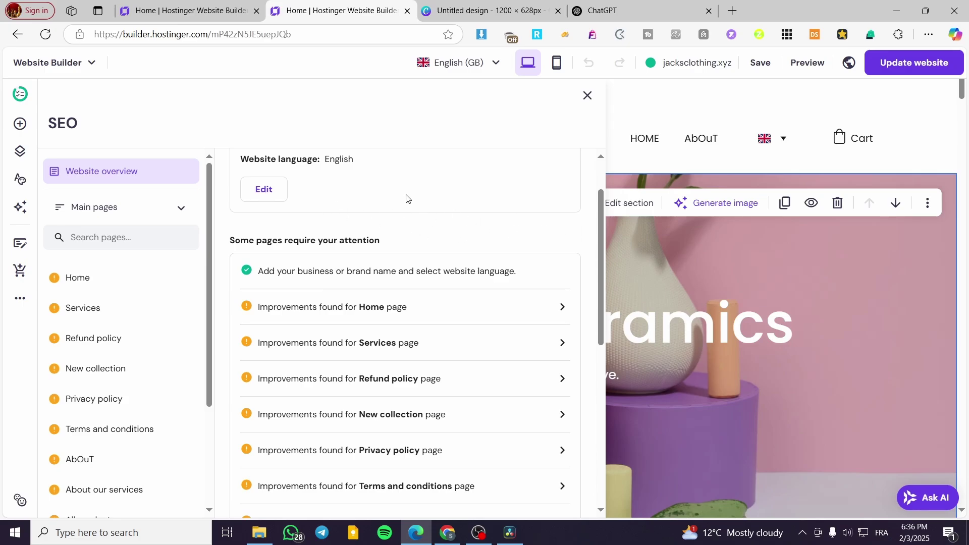
scroll(439, 281, down, 1)
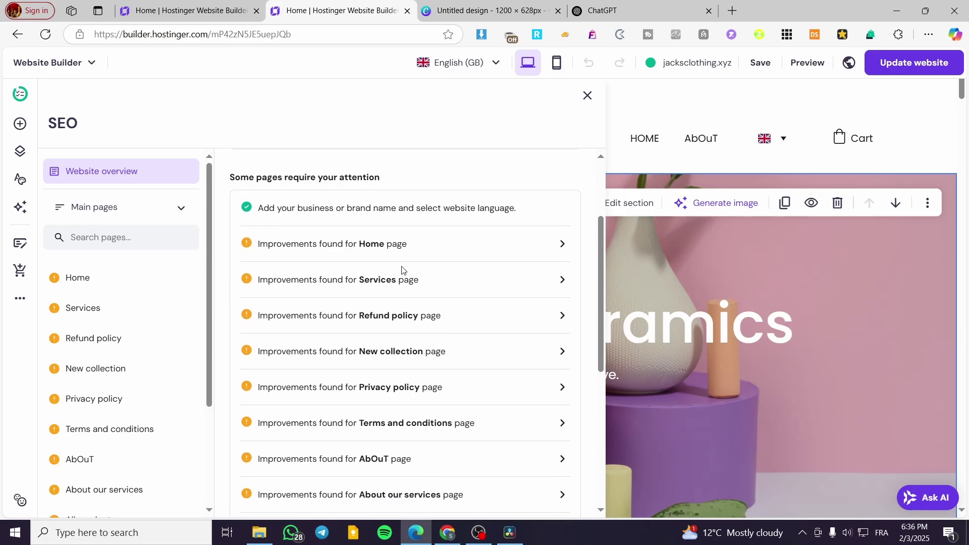
scroll(303, 261, up, 1)
scroll(297, 260, up, 1)
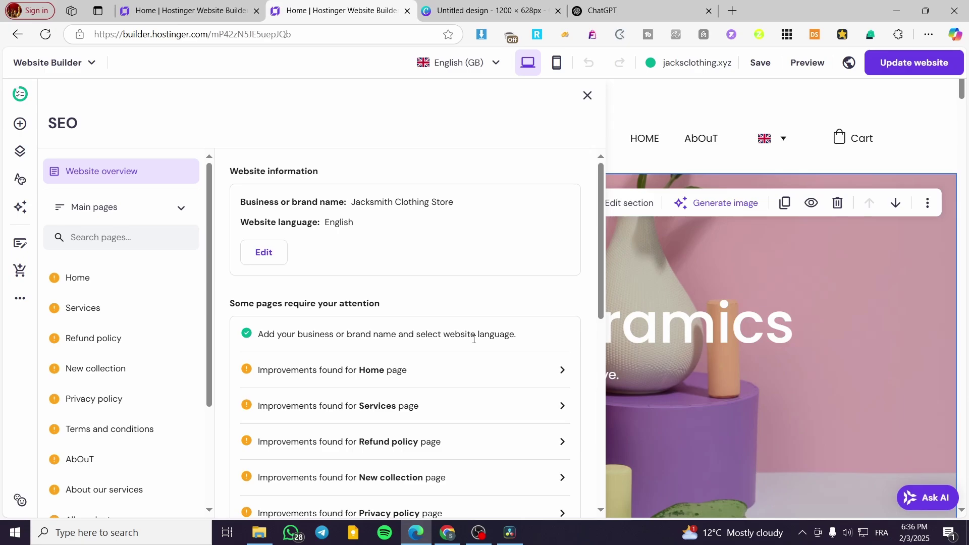
scroll(445, 334, down, 1)
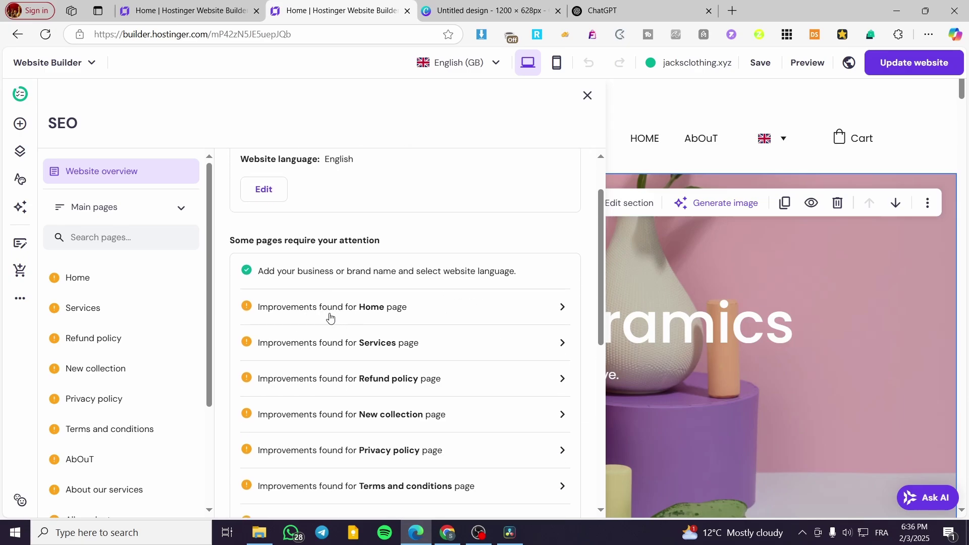
click(562, 309)
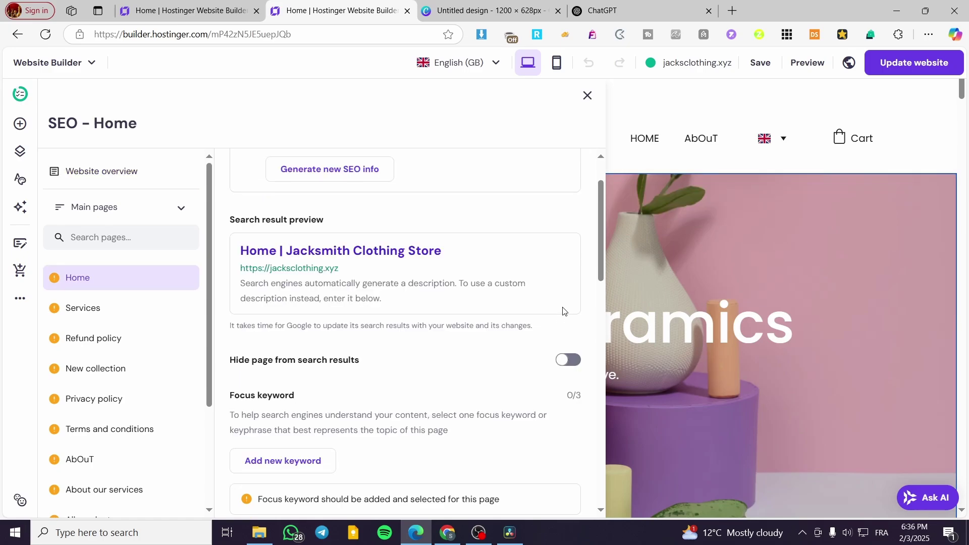
scroll(349, 245, up, 2)
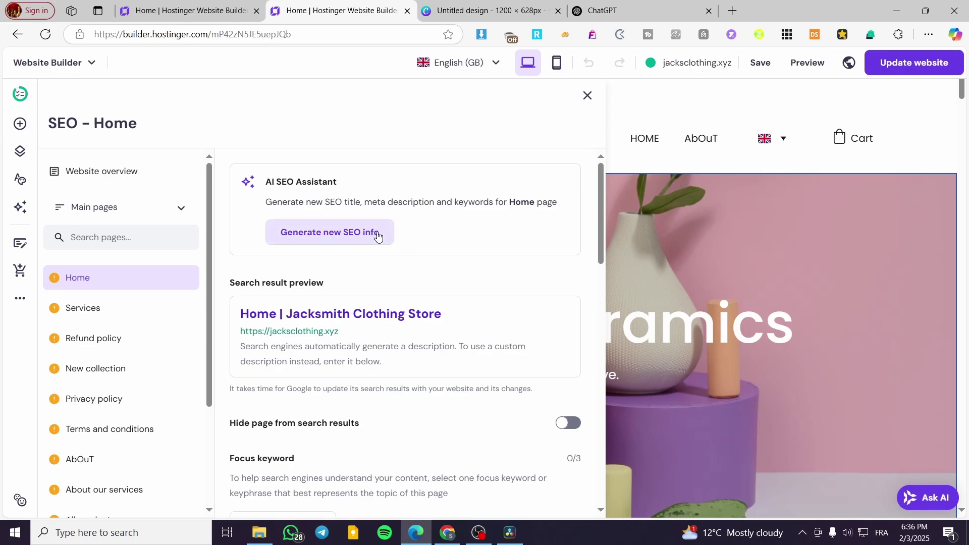
scroll(402, 297, down, 7)
scroll(360, 303, up, 3)
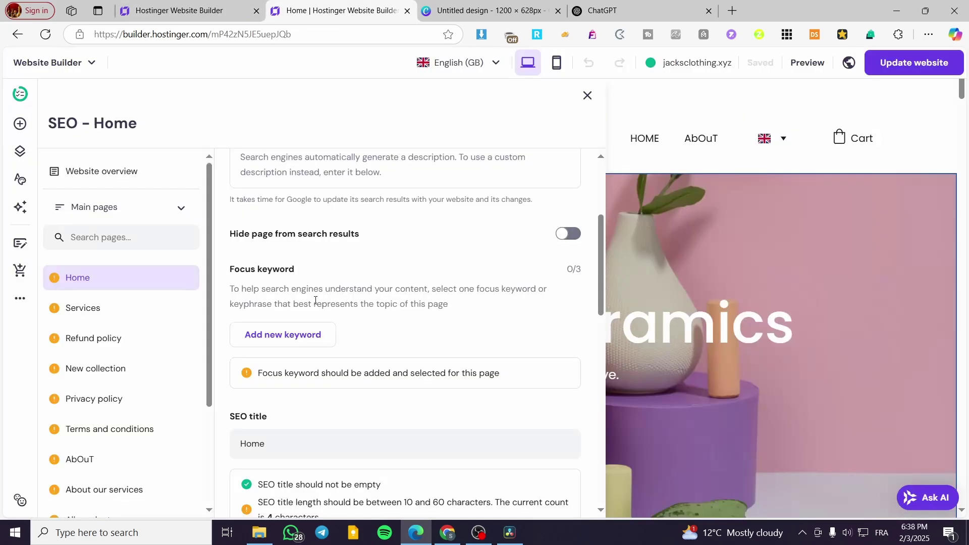
scroll(316, 301, up, 4)
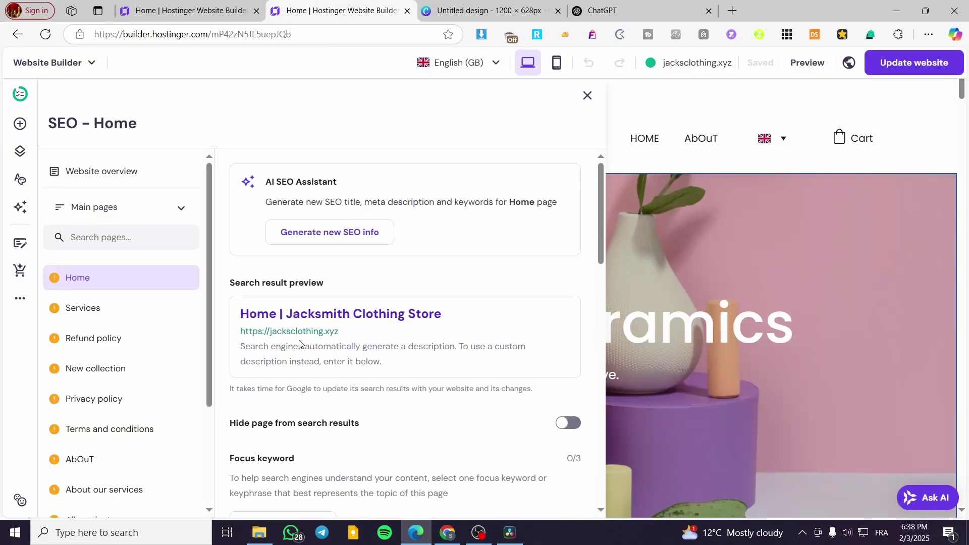
scroll(305, 353, down, 1)
scroll(283, 333, up, 1)
scroll(270, 270, down, 1)
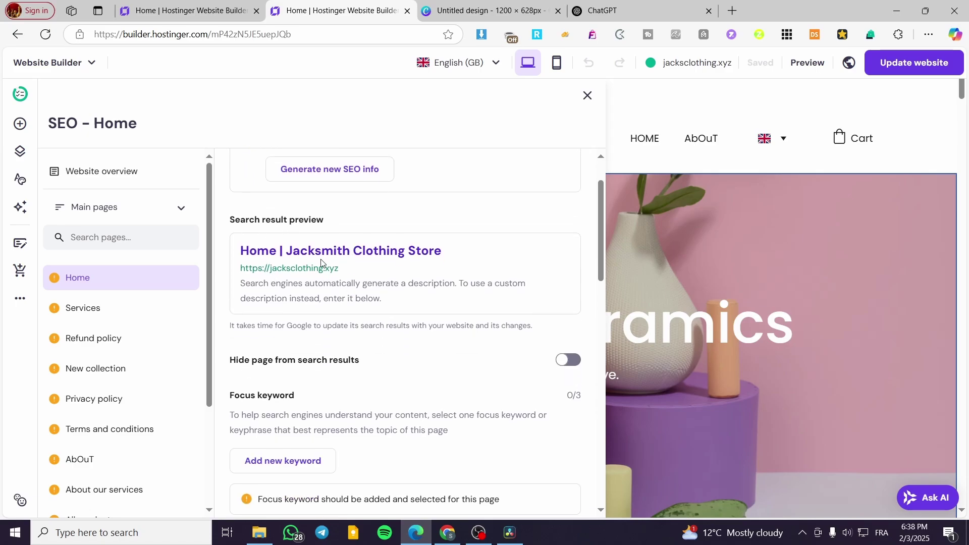
scroll(329, 316, down, 1)
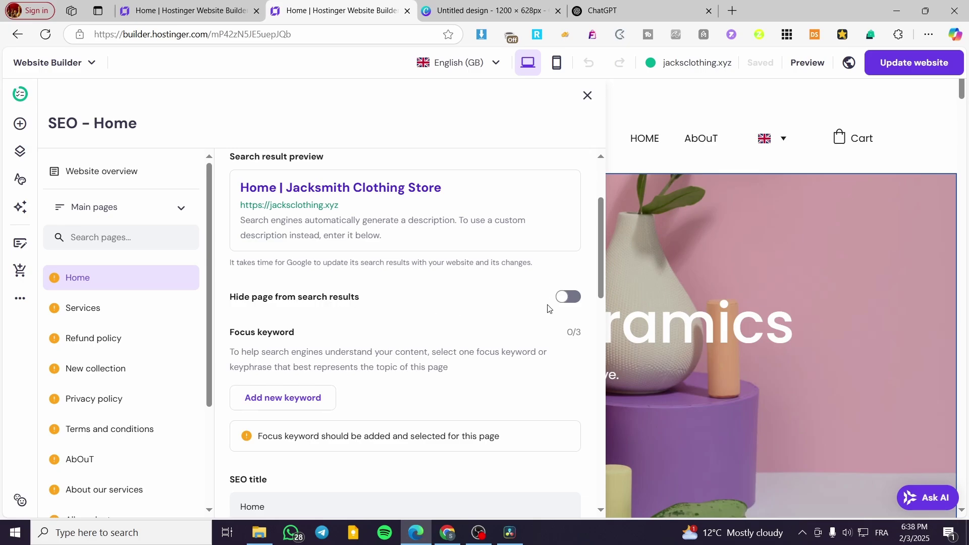
scroll(302, 349, down, 2)
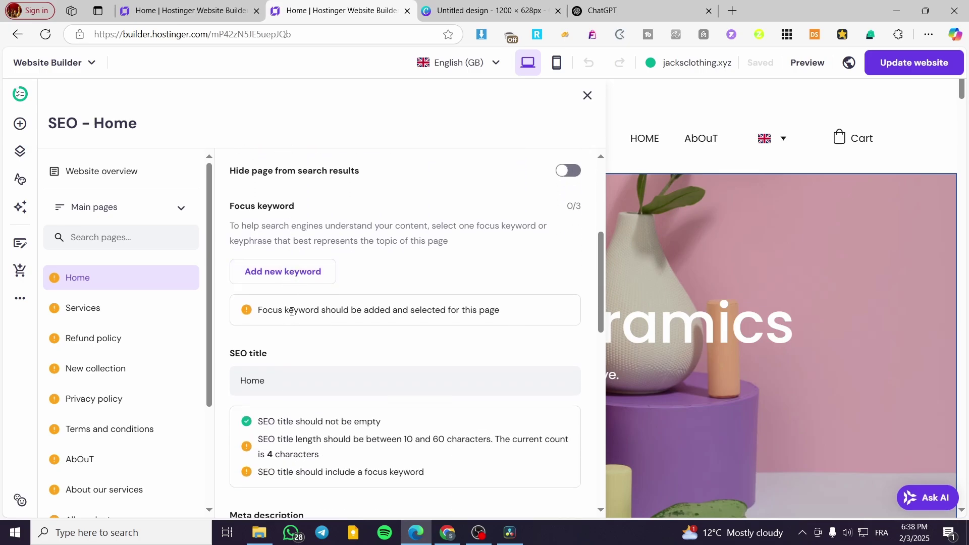
Add Clothing as the Home page's first focus keyword
click(297, 279)
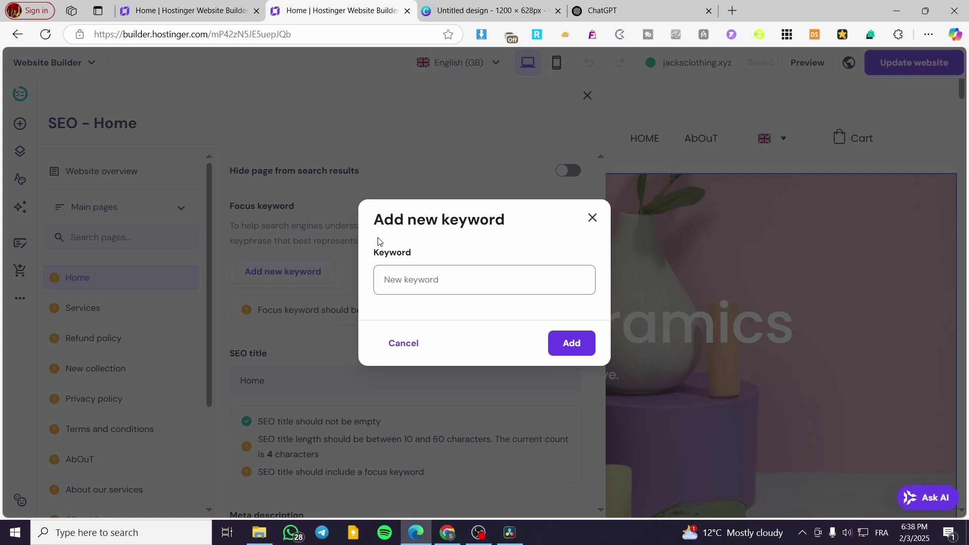
text(CLothing)
key(BackSpace)
text(l)
key(BackSpace)
click(390, 279)
text(l)
click(569, 345)
Add Store and Clothing Store as further Home page focus keywords
click(323, 278)
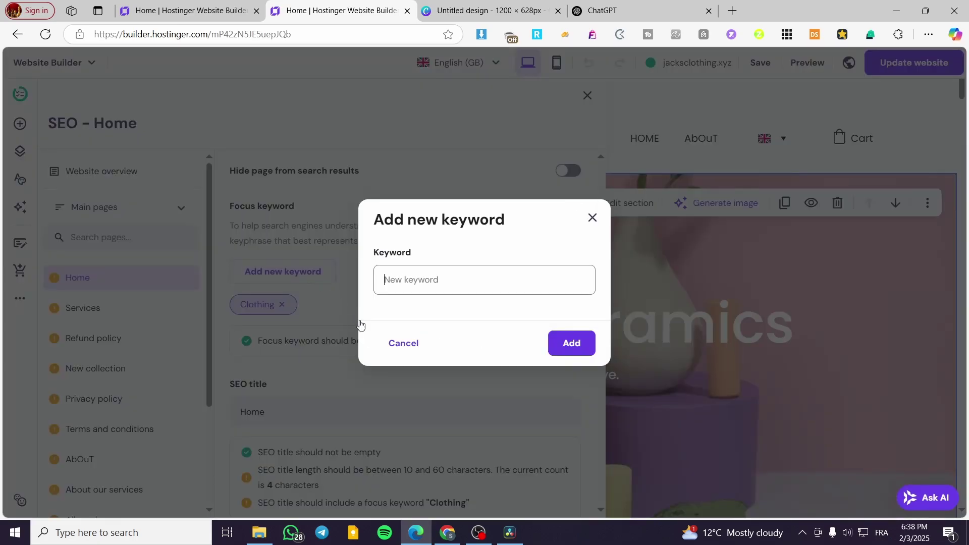
text(Store)
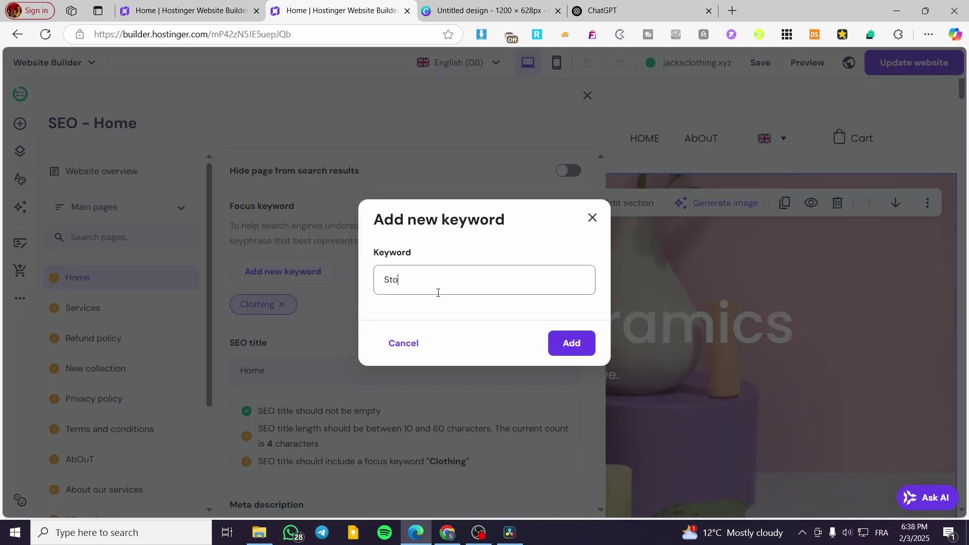
click(557, 347)
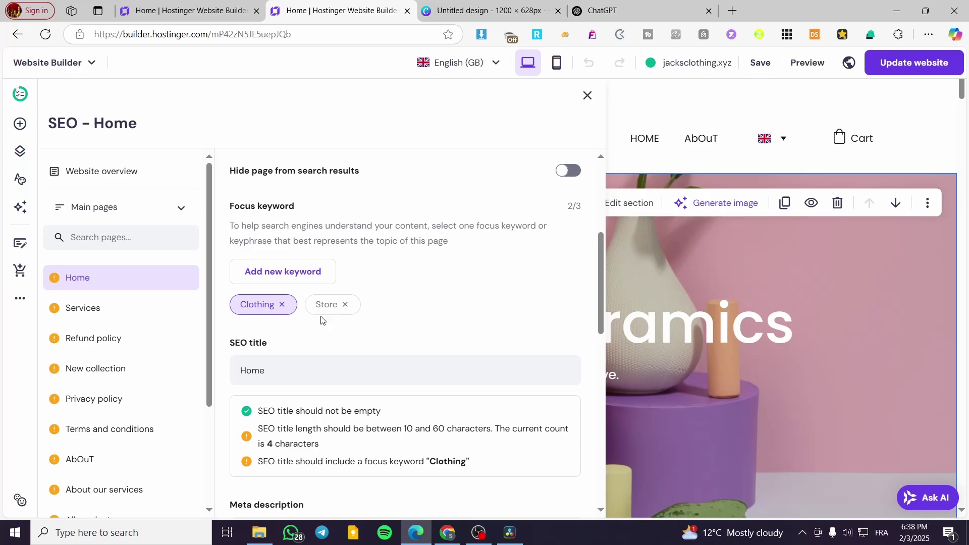
click(290, 271)
text(Clo)
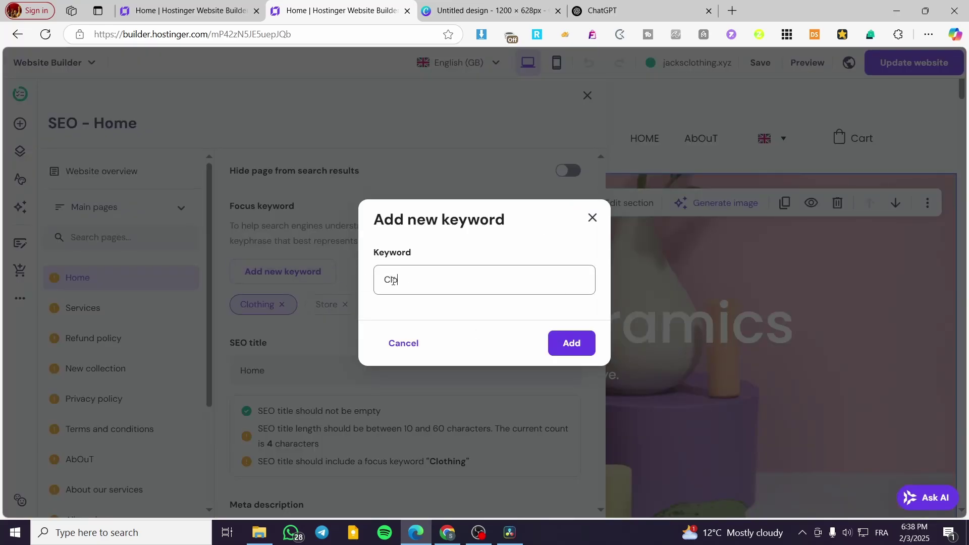
text(thingStore)
click(419, 280)
click(558, 338)
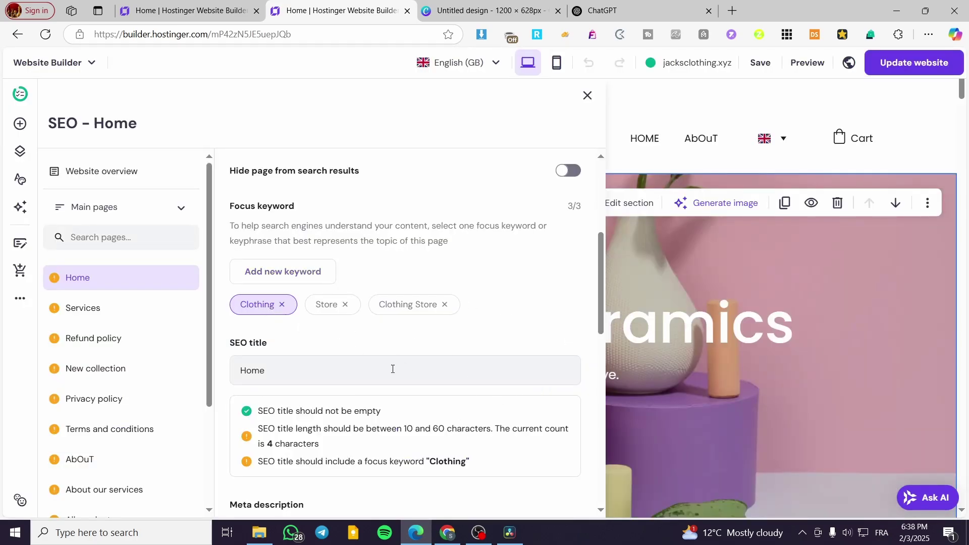
scroll(389, 369, up, 1)
scroll(374, 376, down, 1)
scroll(290, 421, up, 4)
scroll(324, 374, down, 3)
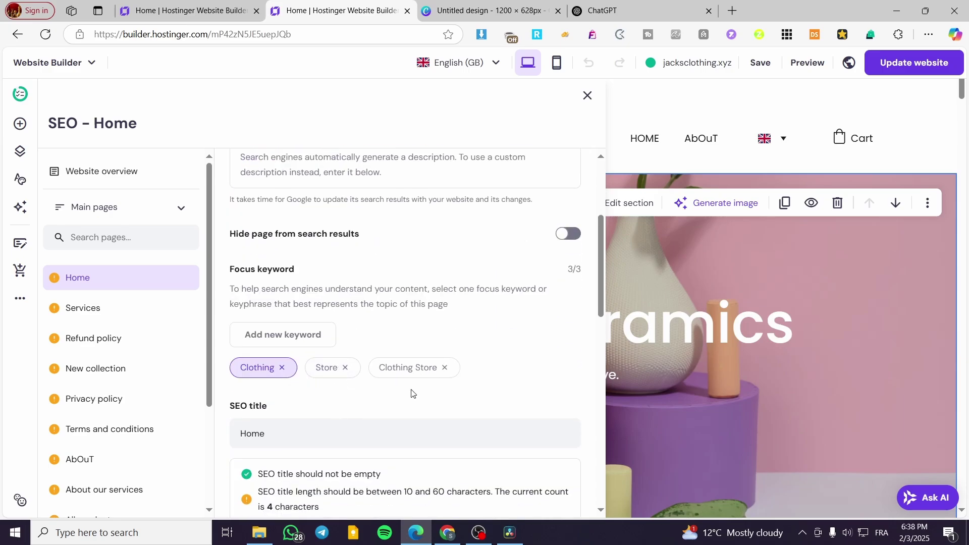
scroll(380, 357, down, 3)
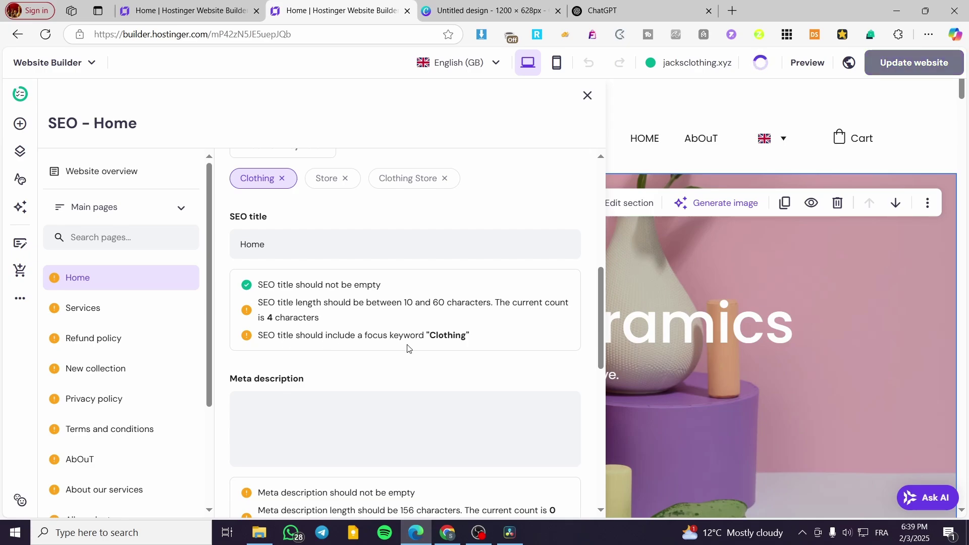
Replace the Home page's SEO title 'Home' with 'New Clothing Arrival'
scroll(283, 328, up, 1)
double_click(265, 318)
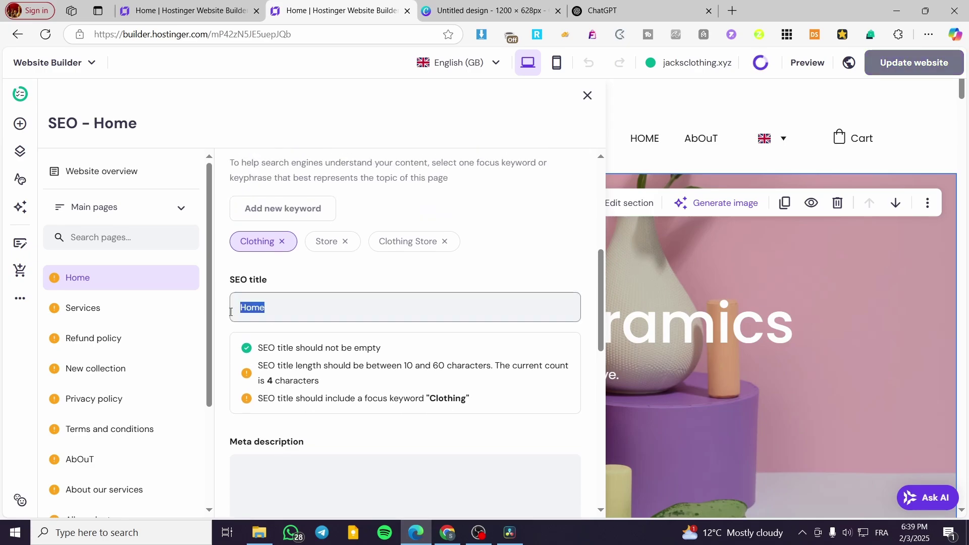
key(BackSpace)
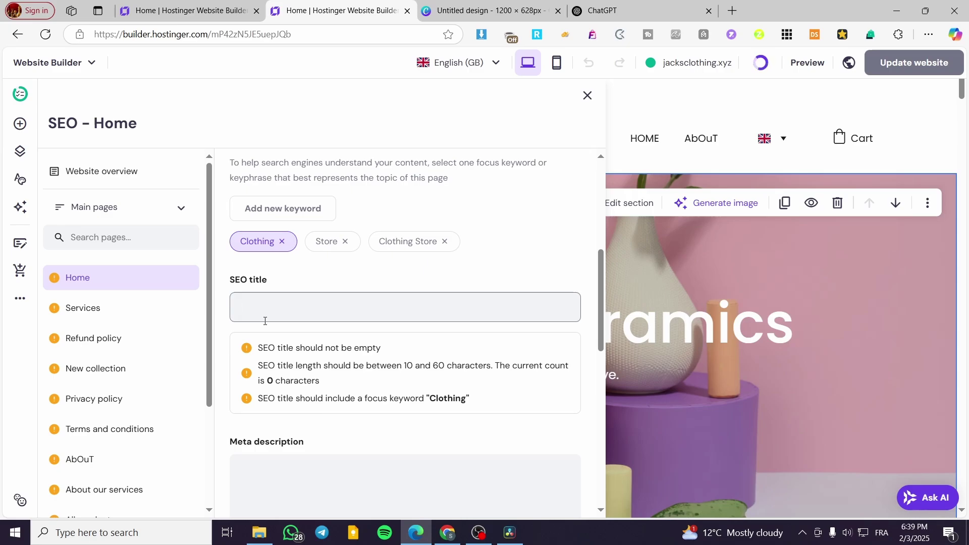
scroll(310, 310, up, 4)
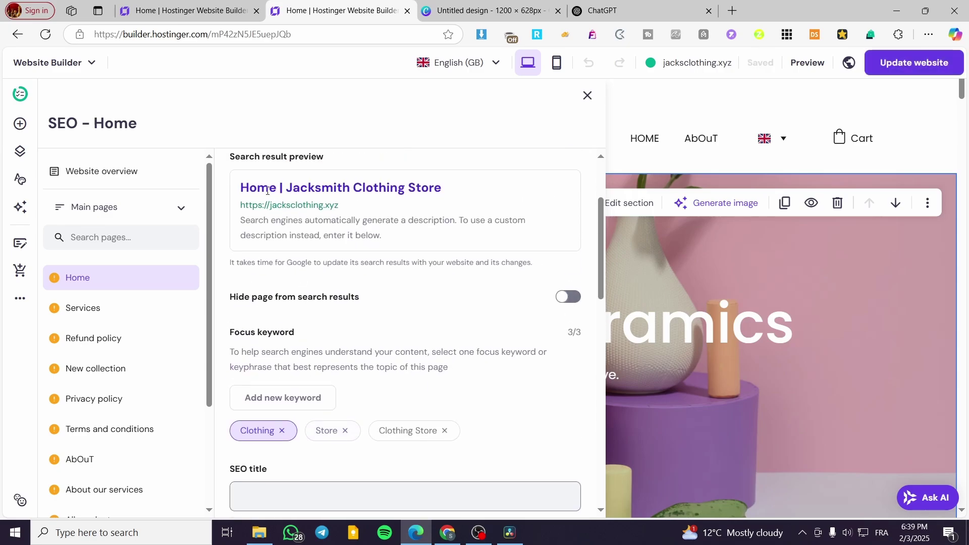
scroll(283, 374, down, 3)
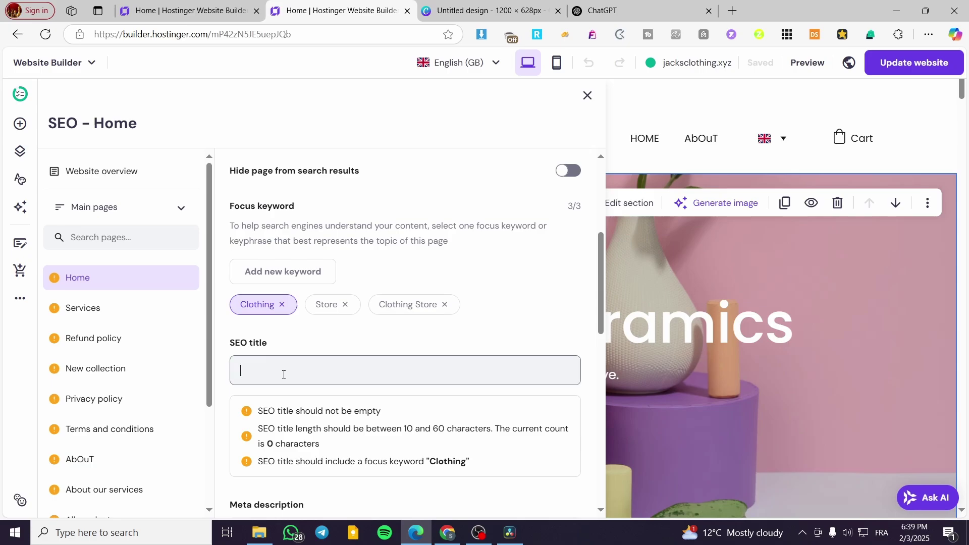
text(New Clothing)
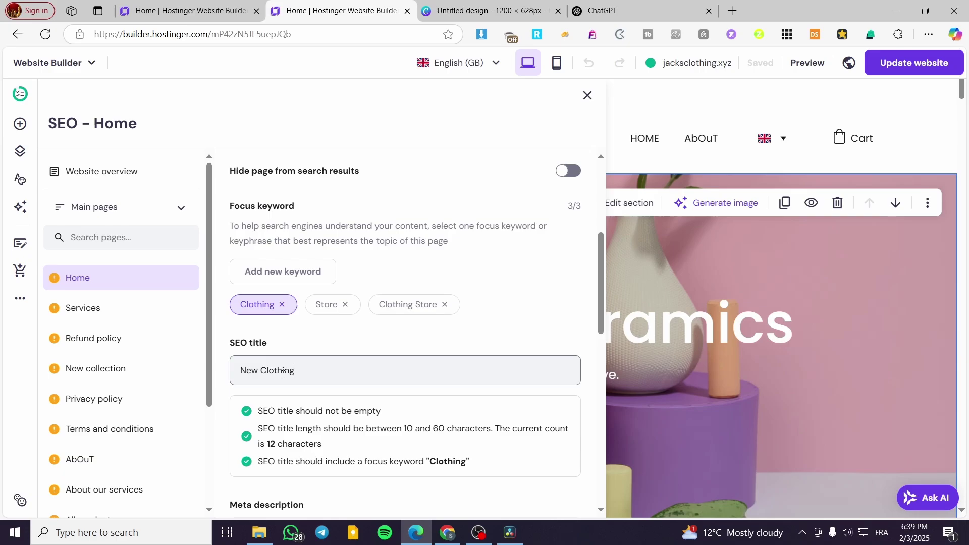
text( Arribva)
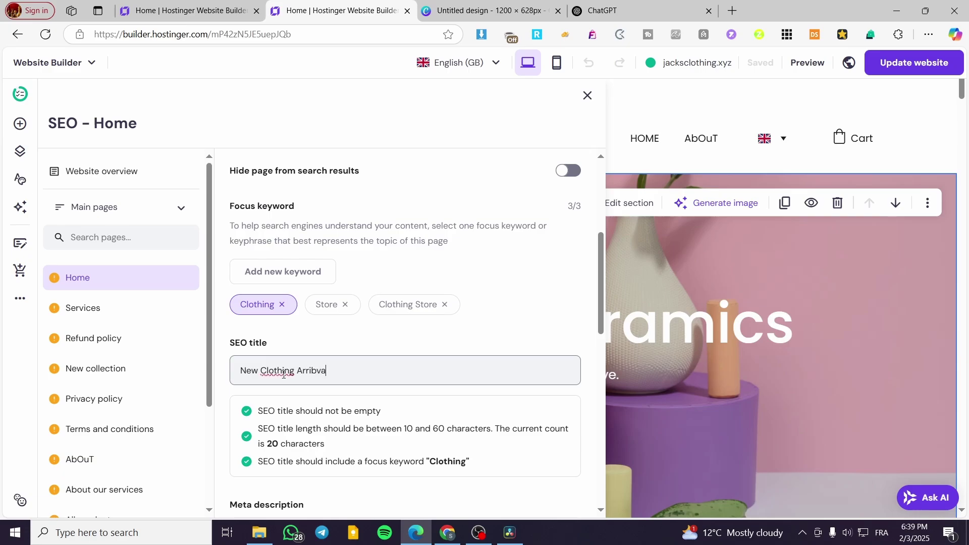
key(BackSpace)
key(BackSpace)
key(BackSpace)
text(val)
scroll(293, 384, down, 3)
click(309, 362)
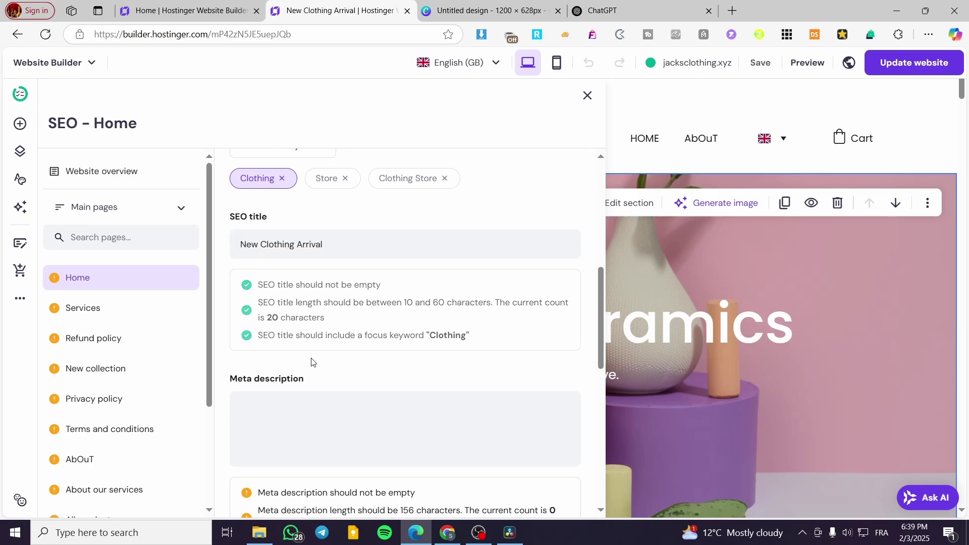
scroll(355, 286, down, 1)
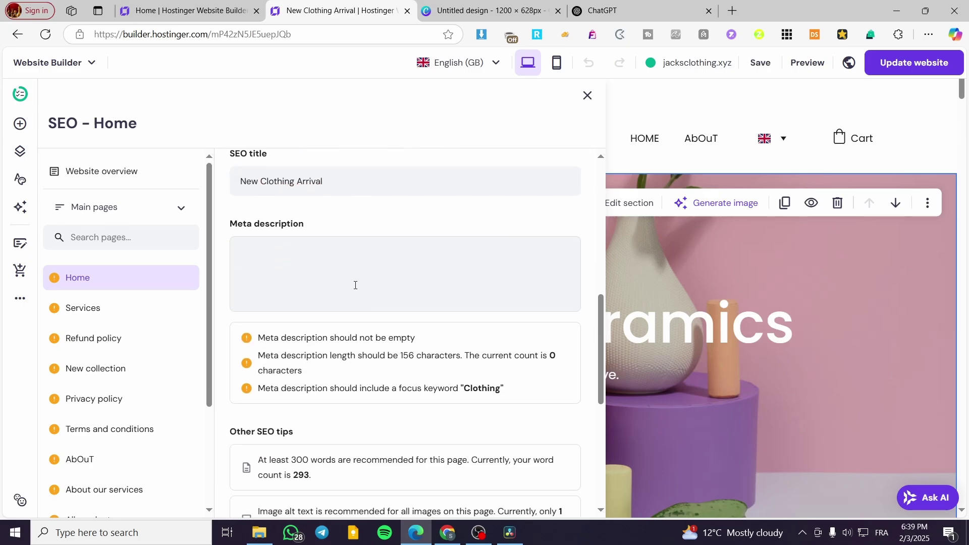
click(346, 294)
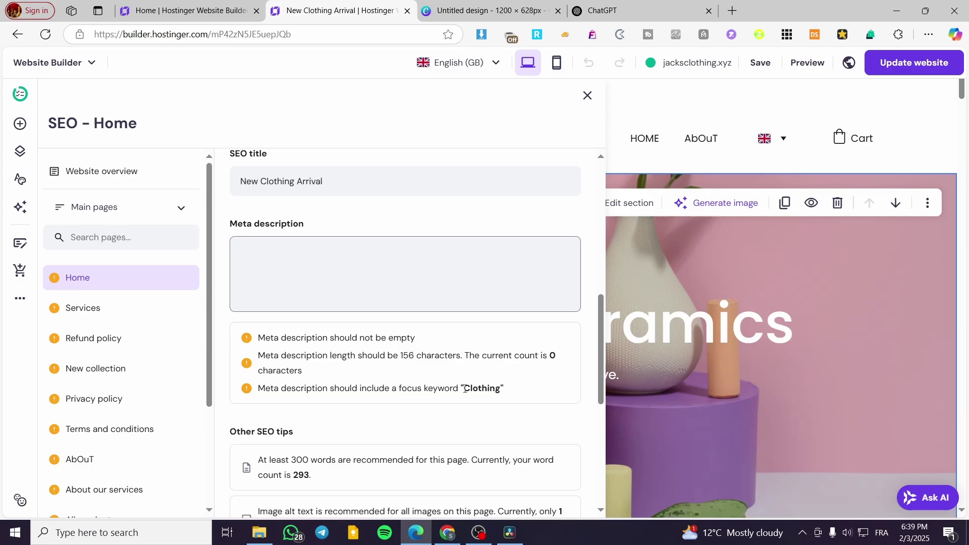
scroll(469, 389, up, 5)
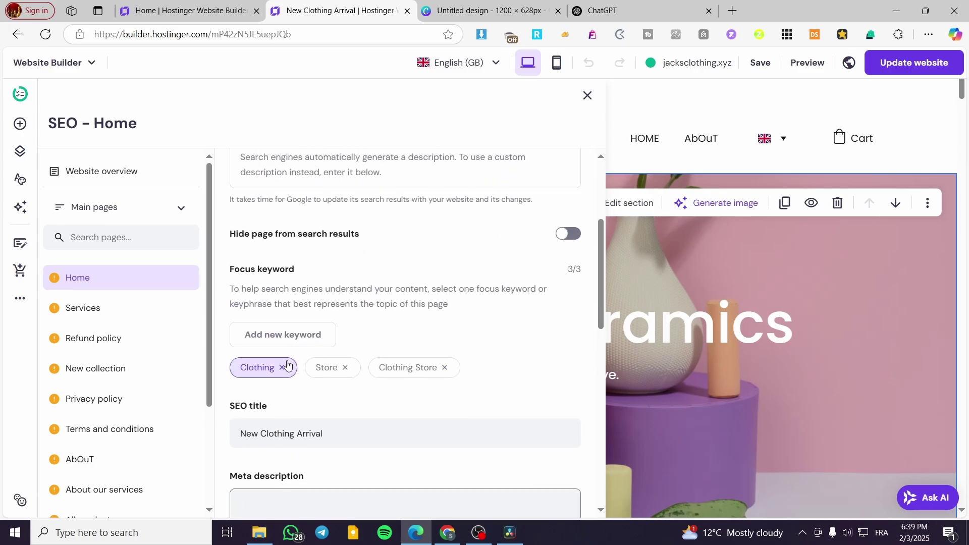
click(330, 368)
scroll(455, 370, down, 1)
scroll(454, 370, down, 3)
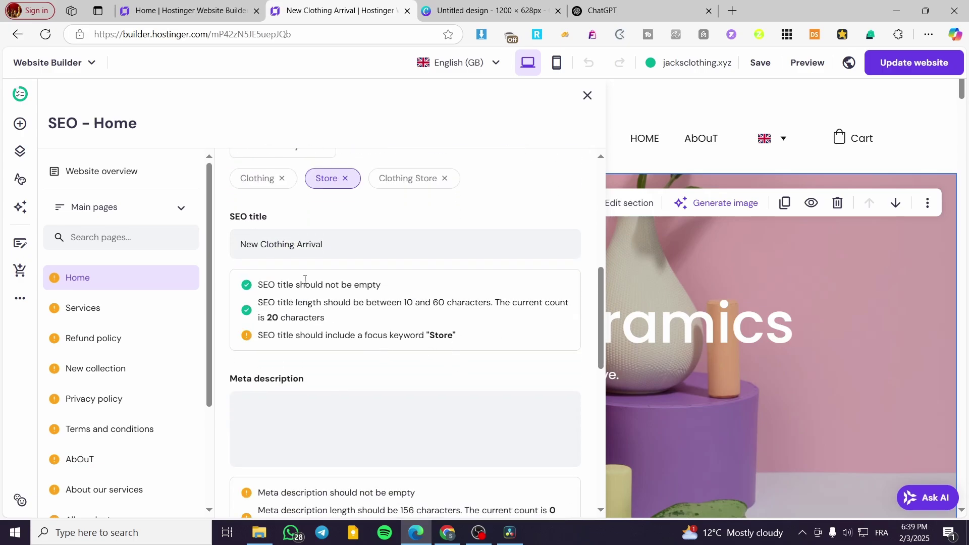
click(260, 180)
scroll(422, 362, down, 5)
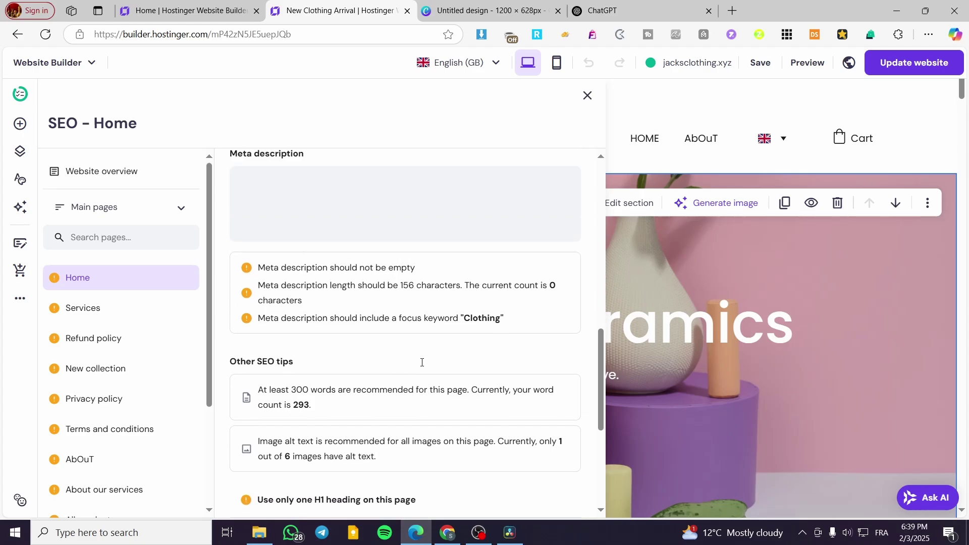
scroll(422, 362, up, 5)
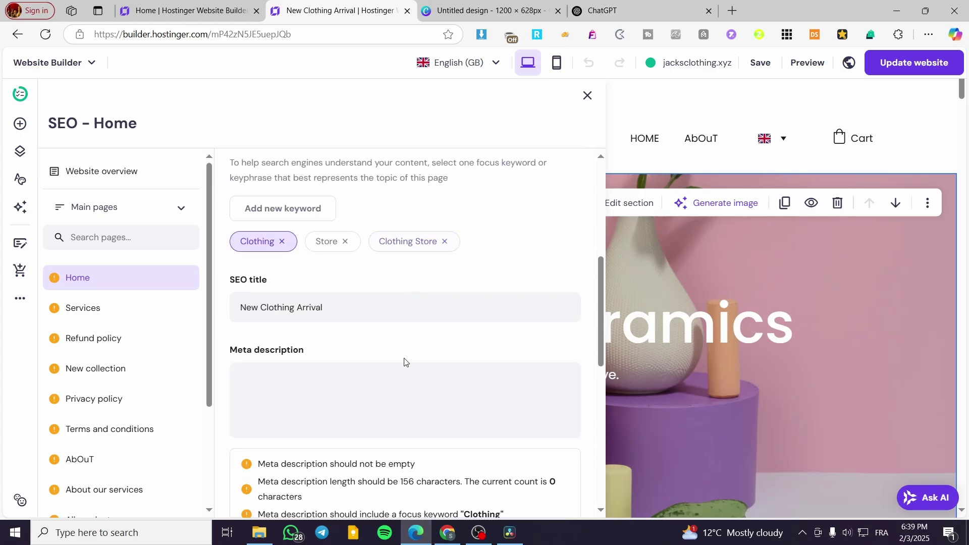
scroll(404, 362, down, 6)
scroll(340, 331, up, 5)
click(340, 325)
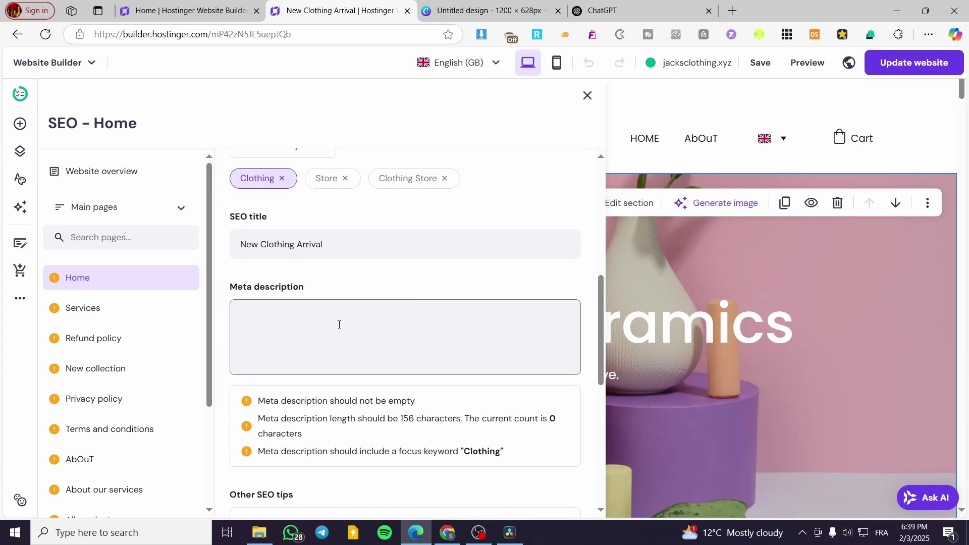
Make the Home meta description the best-Clothing-Store sentence pasted three times, 189 characters
text(We have t)
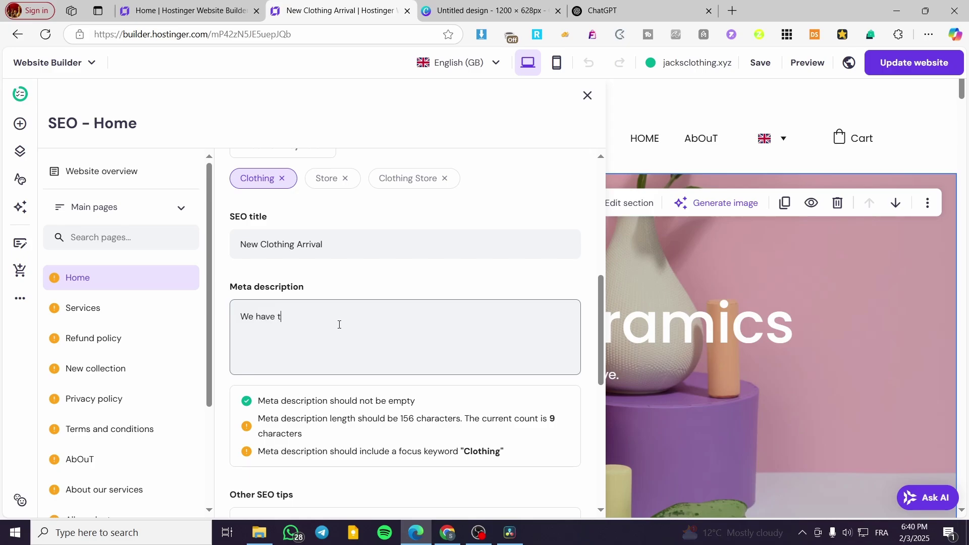
text(he best )
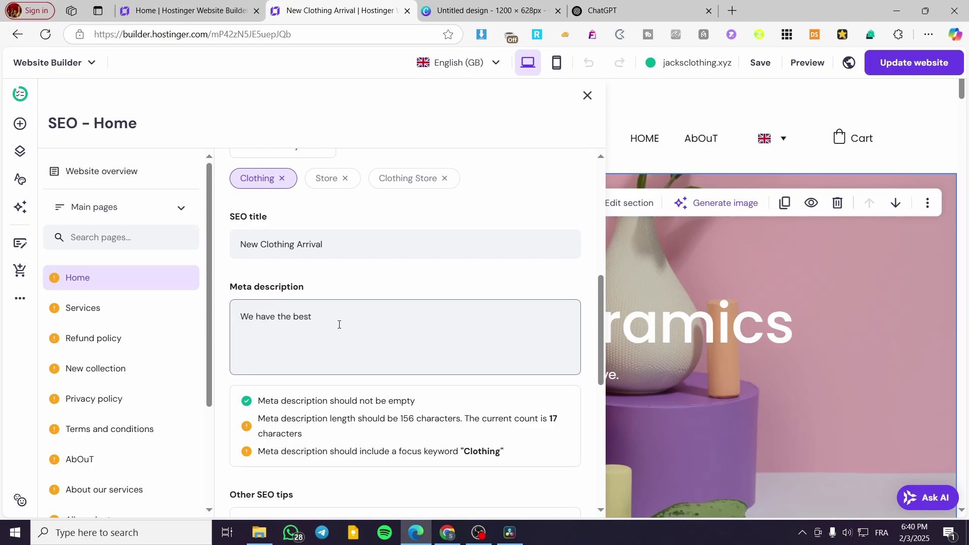
text(Clothing)
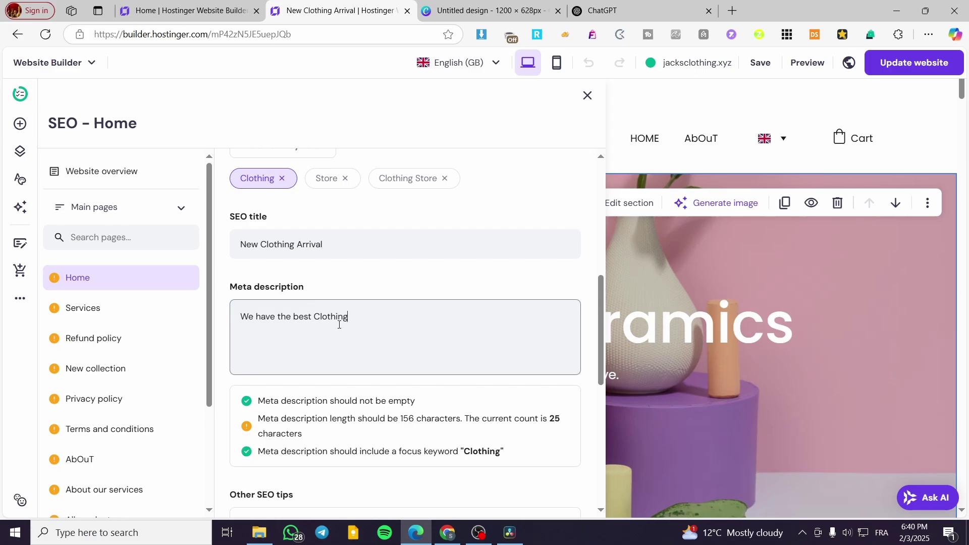
text( Store that you can find )
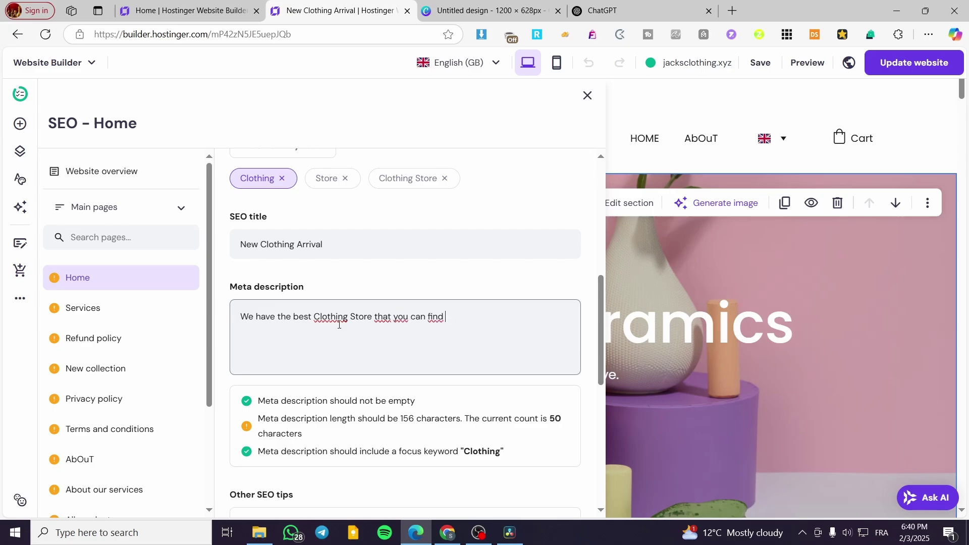
text(anywhere)
text( not)
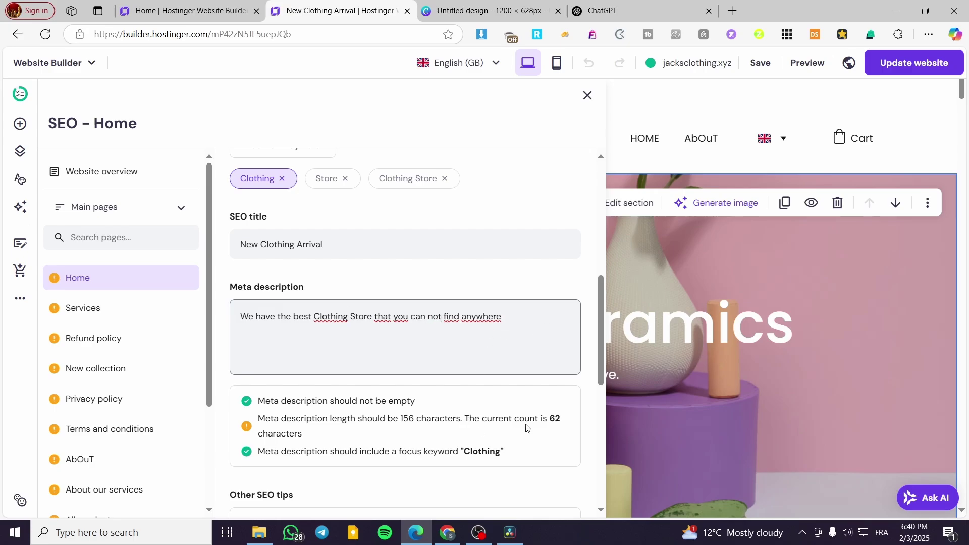
drag(502, 317, 239, 316)
key(ctrl+c)
key(BackSpace)
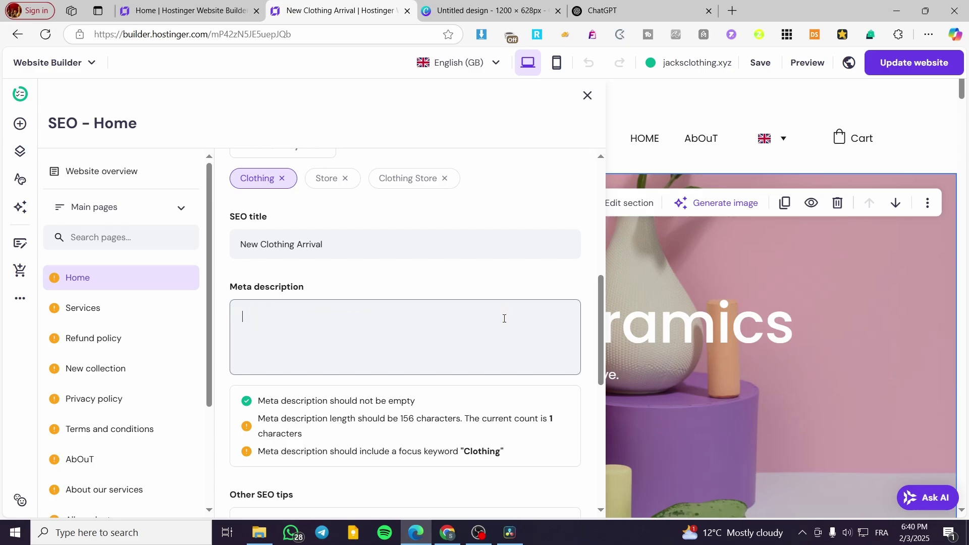
key(ctrl+v)
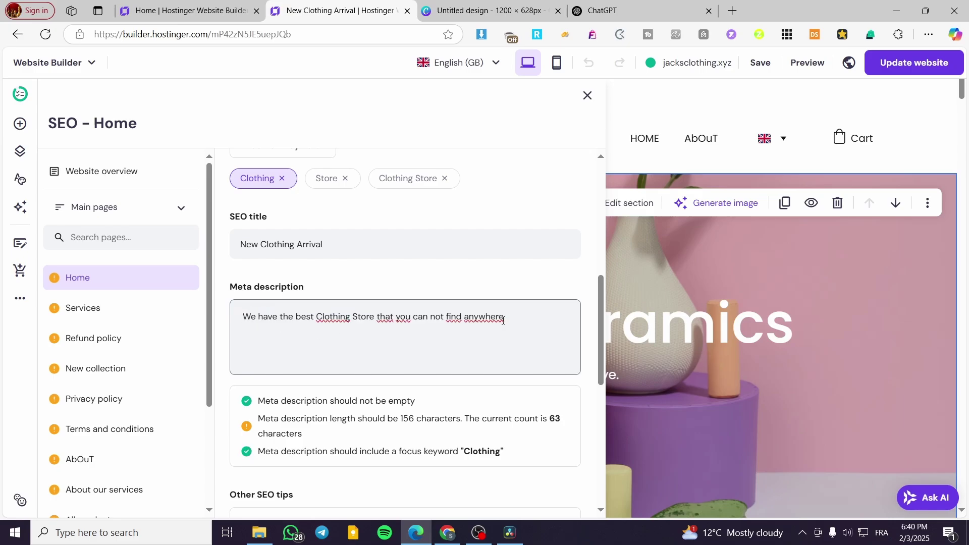
key(ctrl+v)
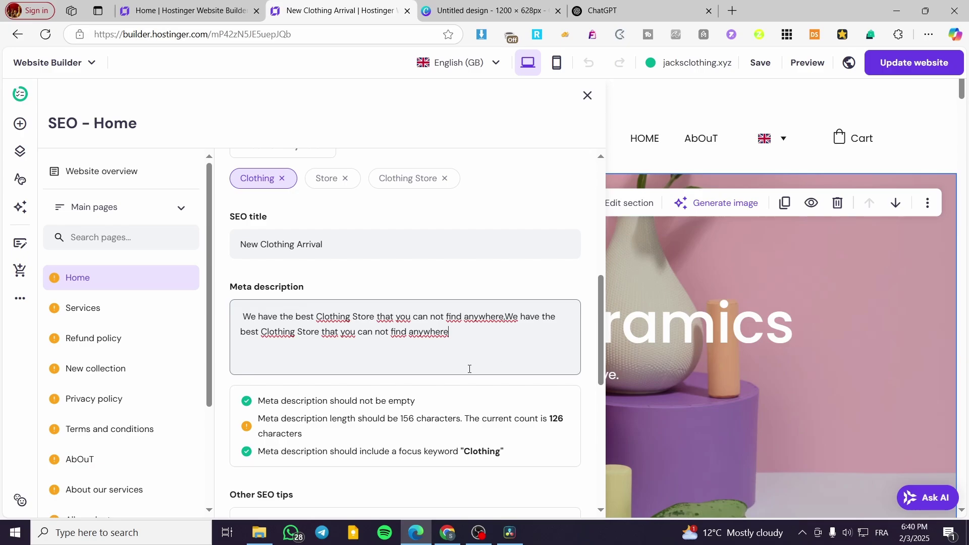
key(ctrl+v)
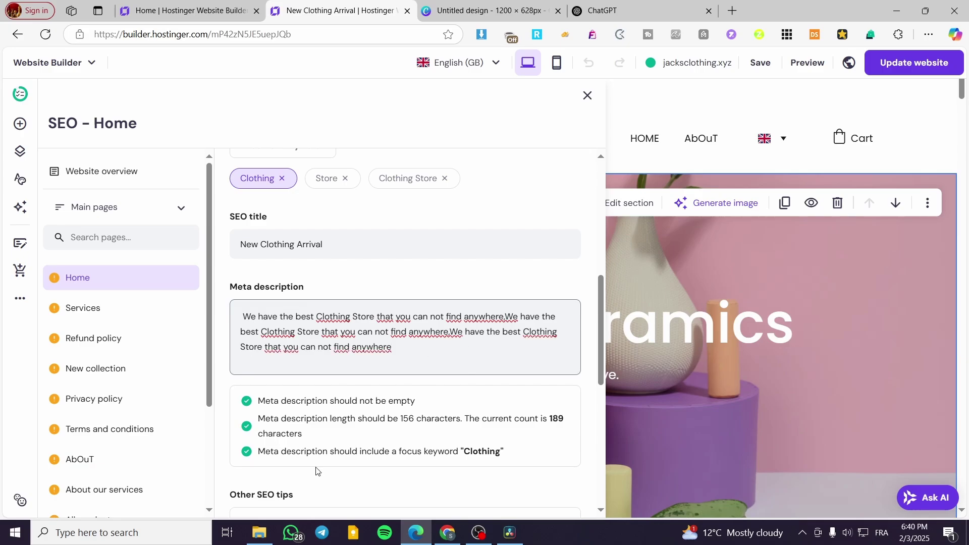
scroll(338, 422, down, 3)
click(248, 311)
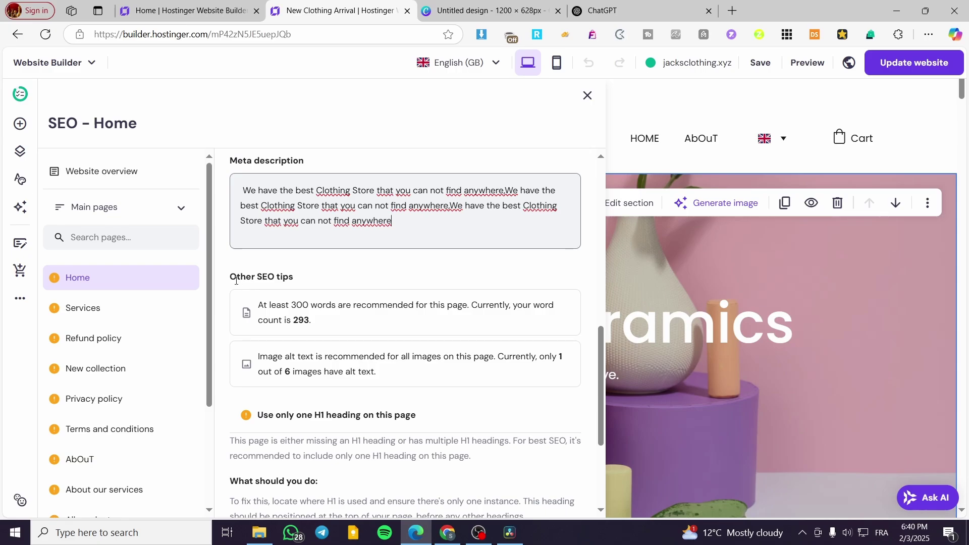
scroll(322, 297, down, 1)
scroll(318, 293, down, 1)
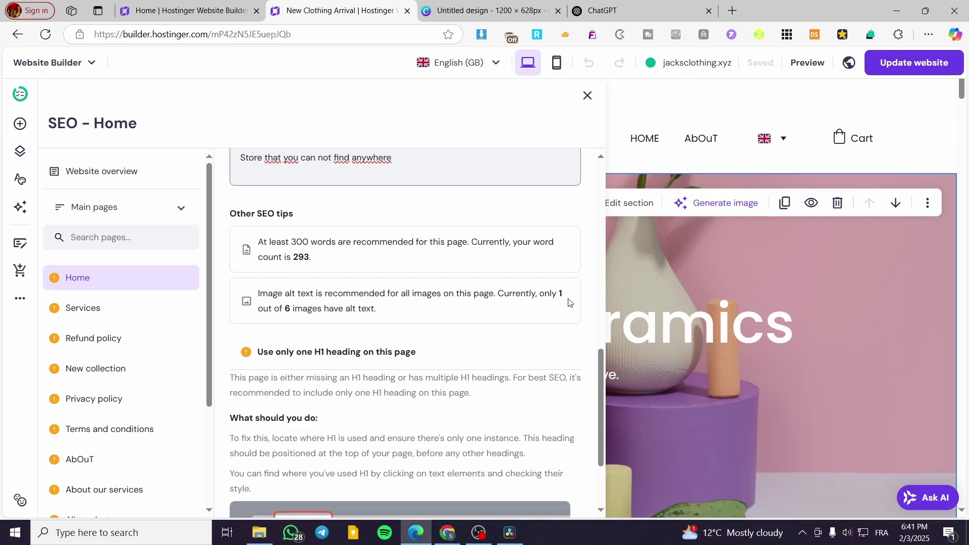
scroll(710, 320, down, 15)
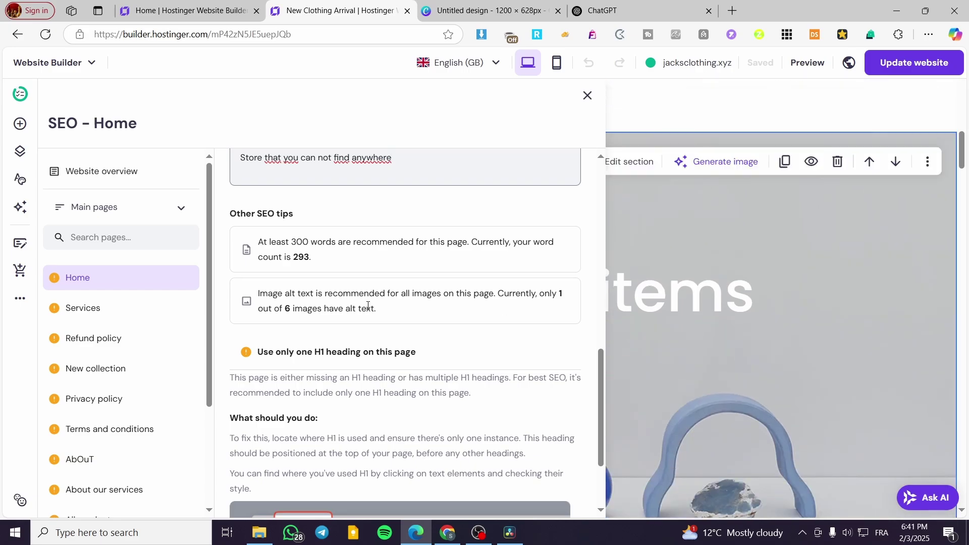
scroll(367, 308, down, 2)
scroll(368, 316, up, 1)
scroll(239, 354, down, 2)
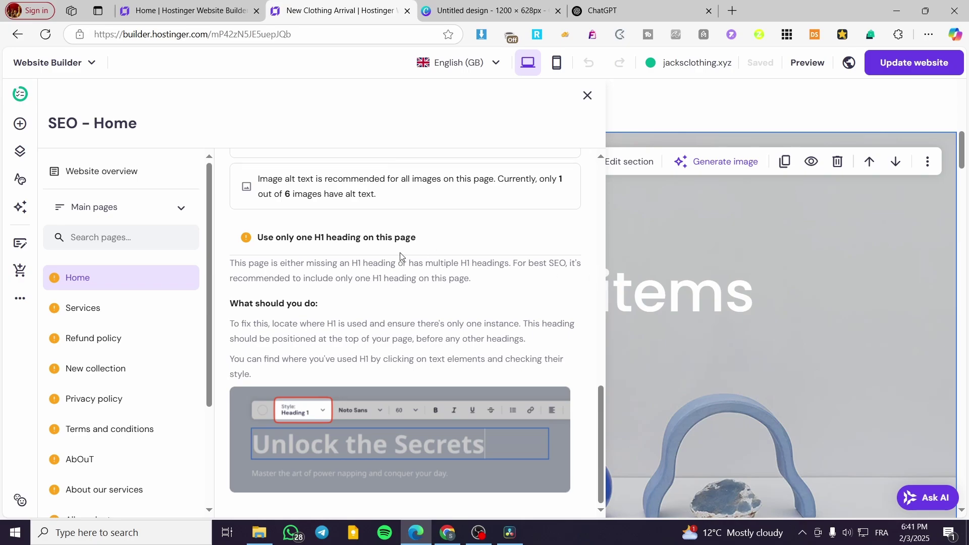
Close the SEO panel and select the Home decor items heading for editing
click(588, 95)
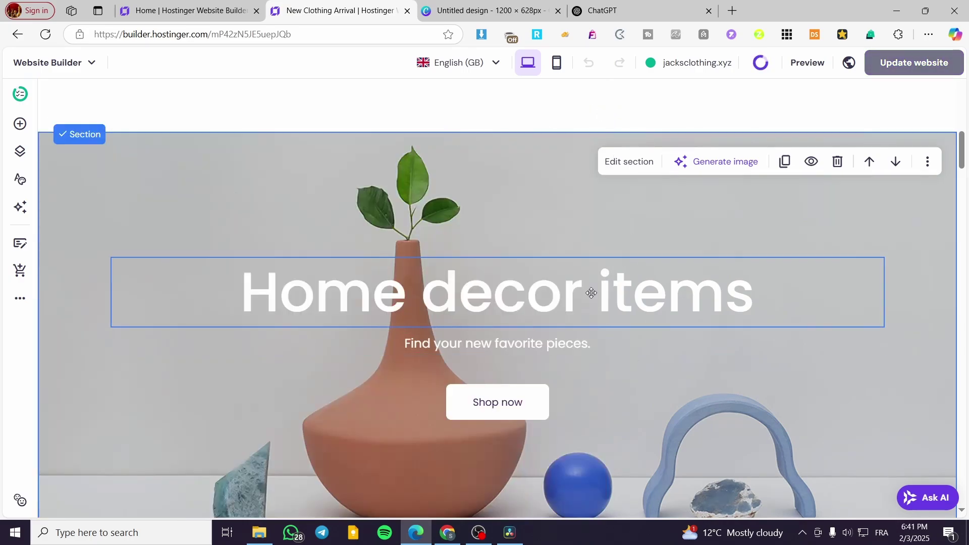
click(592, 293)
click(135, 232)
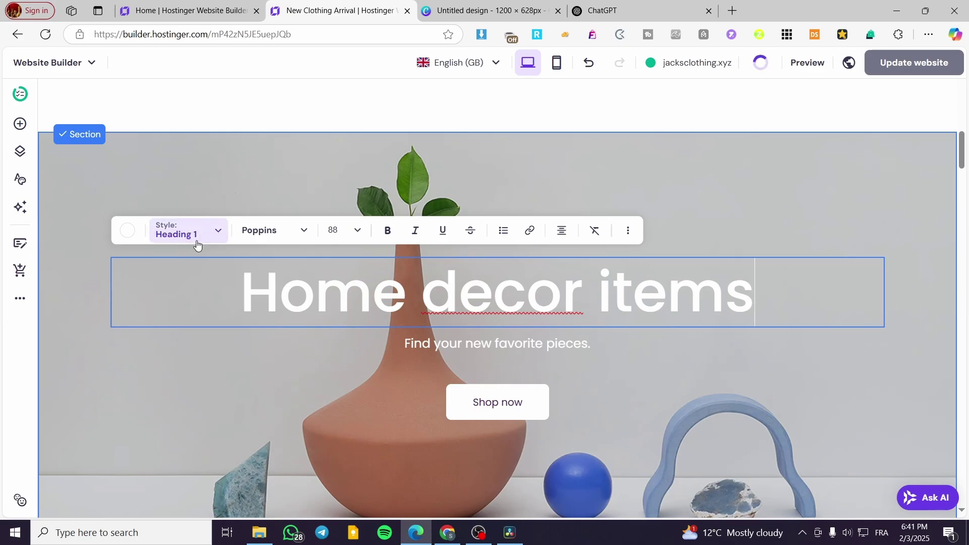
scroll(474, 288, down, 12)
scroll(474, 289, down, 4)
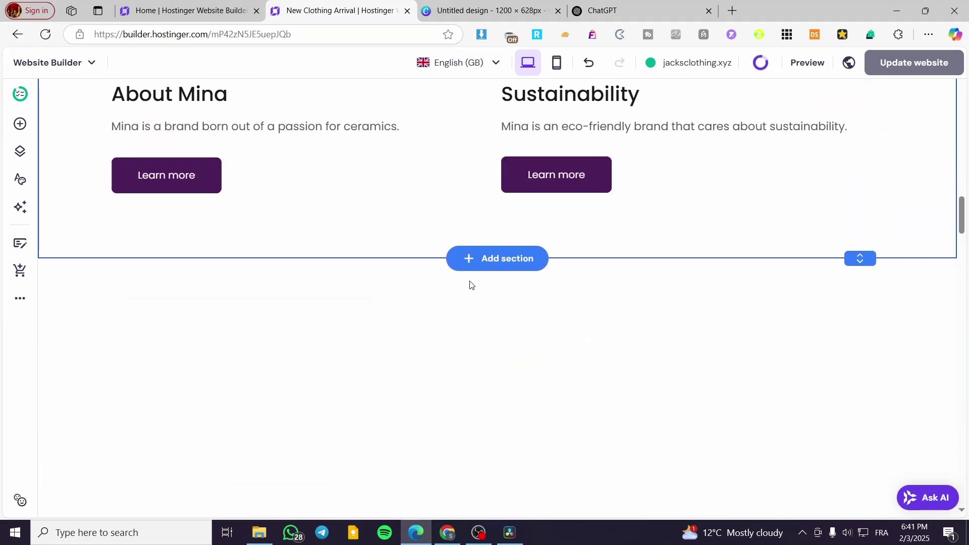
scroll(596, 314, down, 6)
scroll(594, 316, down, 10)
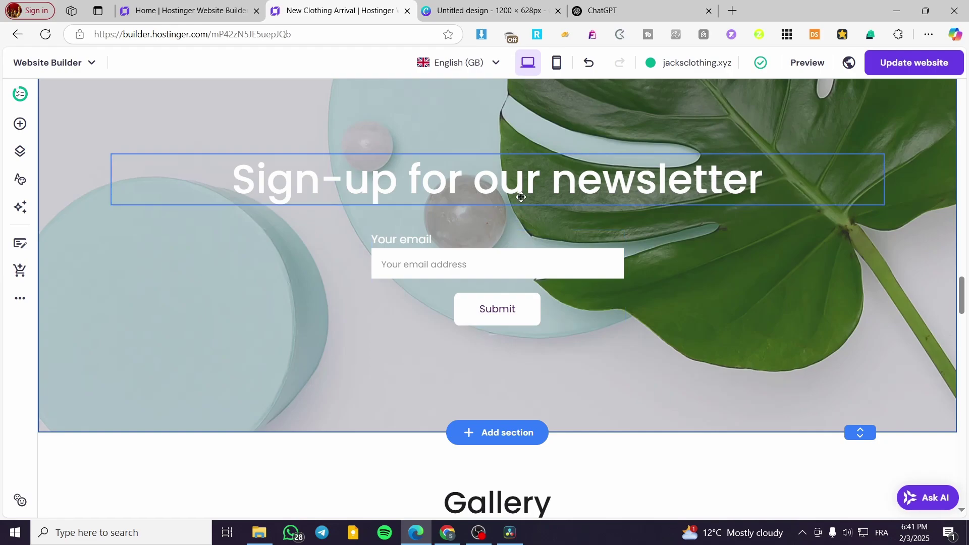
Restyle the Sign-up for our newsletter and Gallery headings as Heading 1
click(327, 185)
click(134, 126)
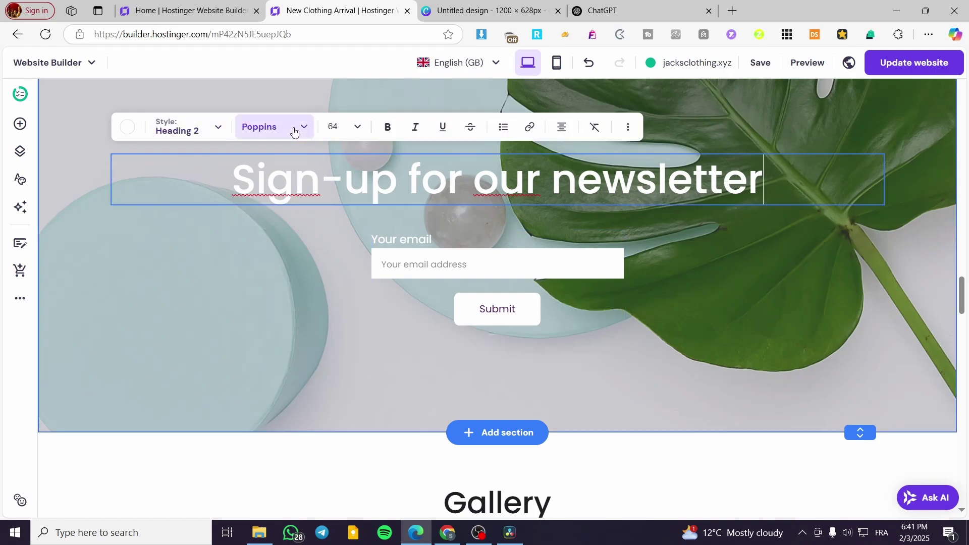
click(182, 130)
click(181, 177)
scroll(581, 279, down, 1)
scroll(581, 279, down, 6)
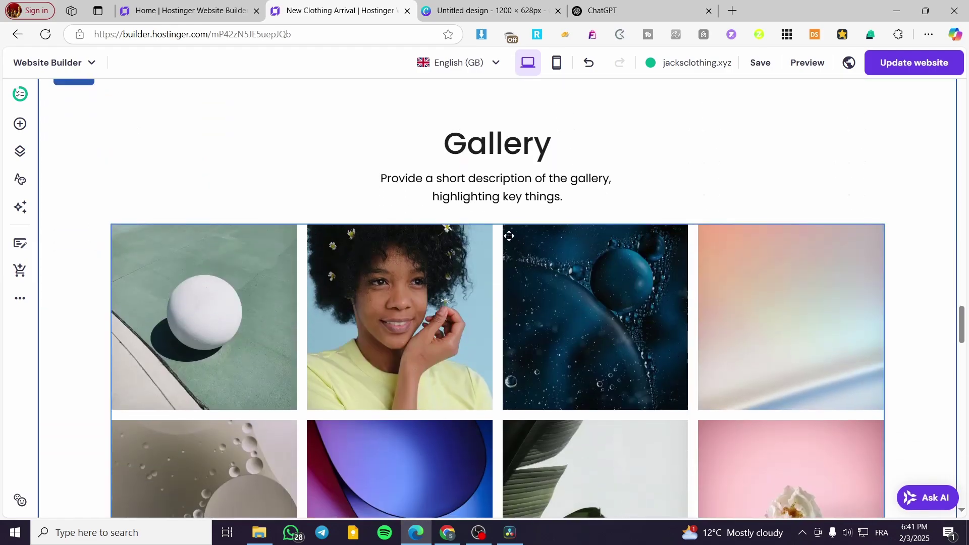
click(146, 142)
click(144, 117)
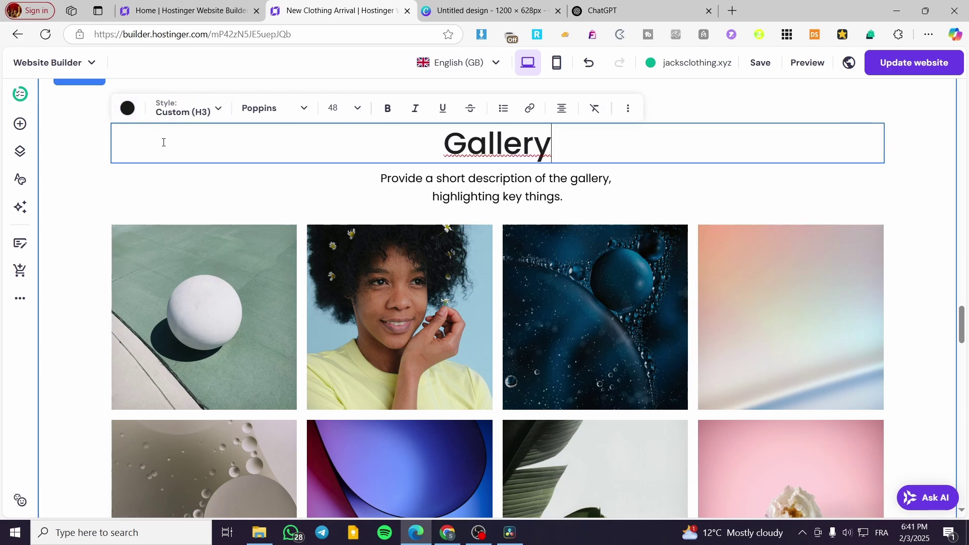
click(220, 111)
click(209, 159)
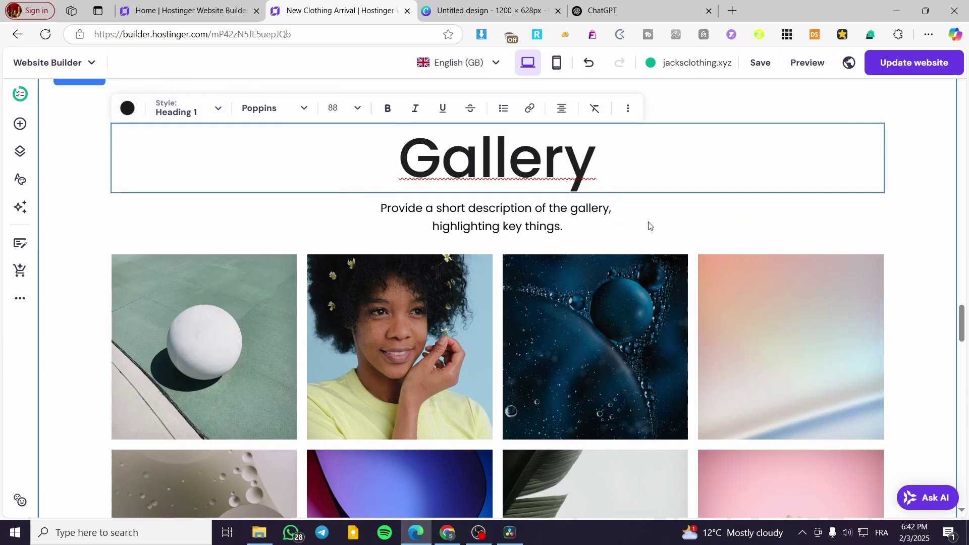
scroll(646, 222, down, 13)
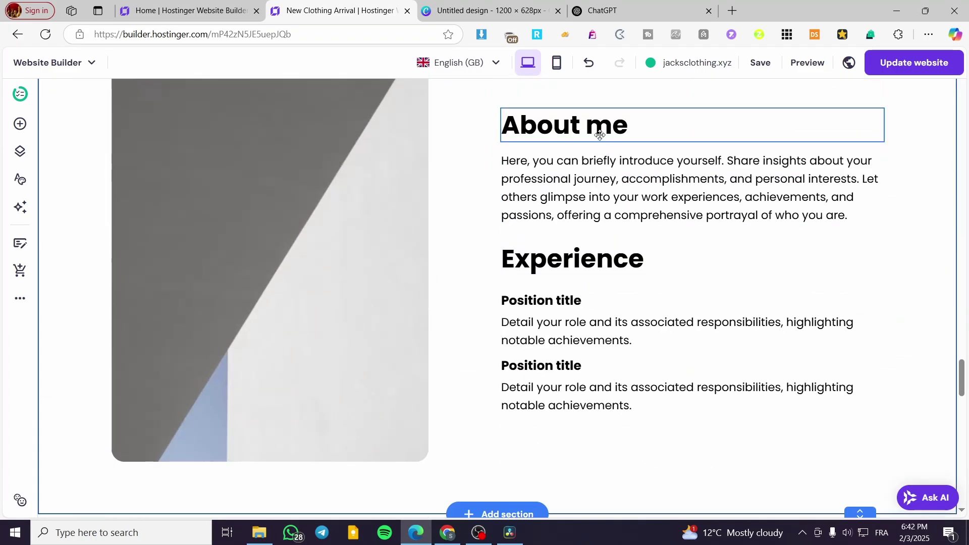
Restyle the About me and Experience headings as Heading 1 at 88px
click(561, 147)
click(525, 106)
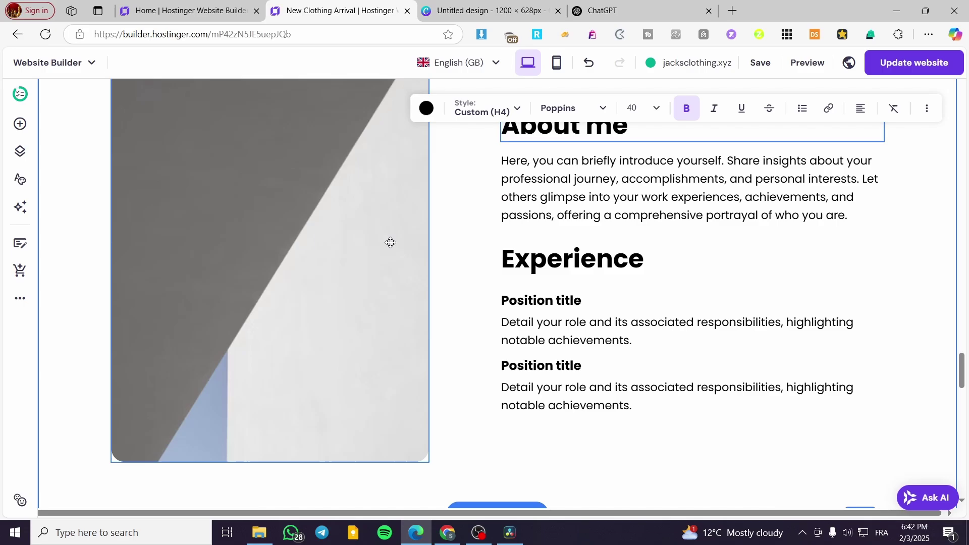
click(487, 109)
click(476, 158)
click(570, 305)
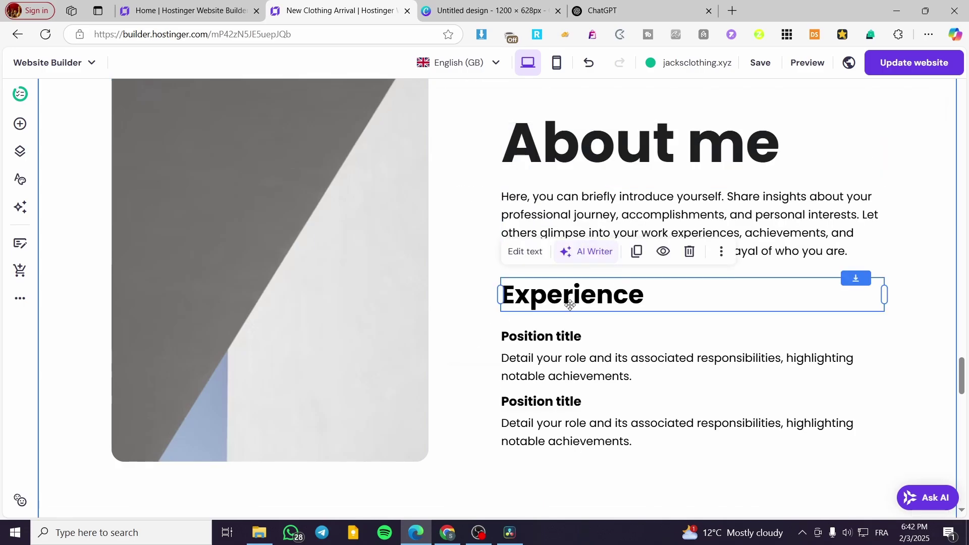
click(525, 251)
click(480, 253)
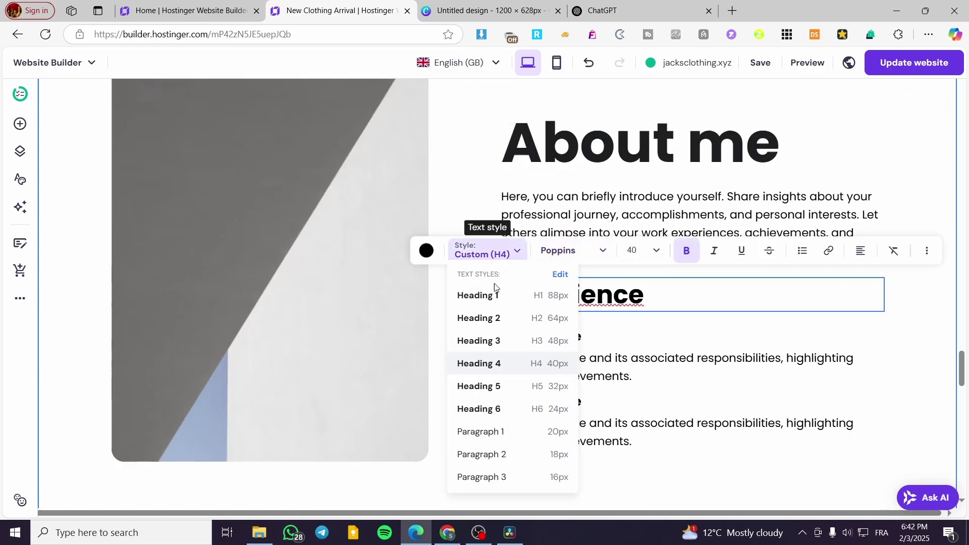
click(530, 295)
Reopen the Home page's SEO settings from More settings
scroll(672, 352, down, 1)
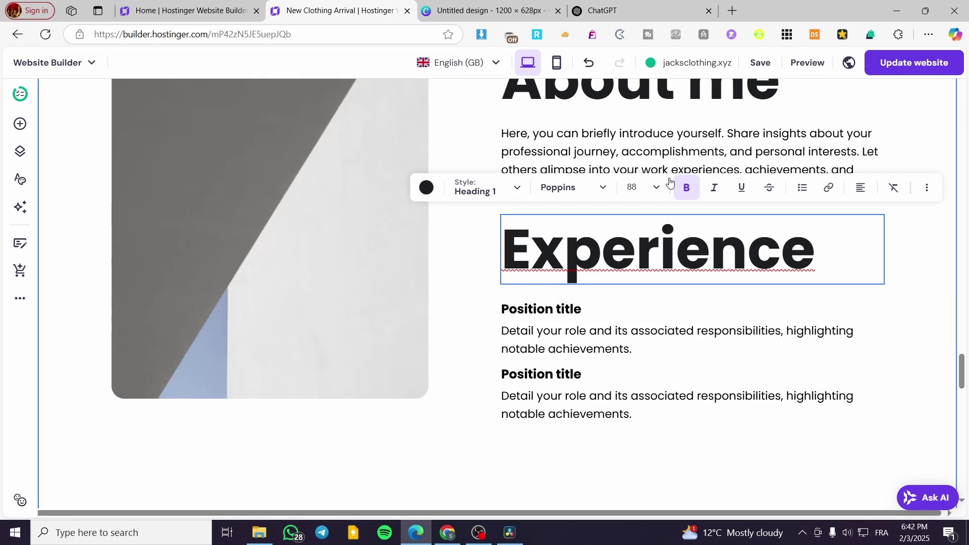
click(19, 299)
click(100, 301)
scroll(353, 353, down, 5)
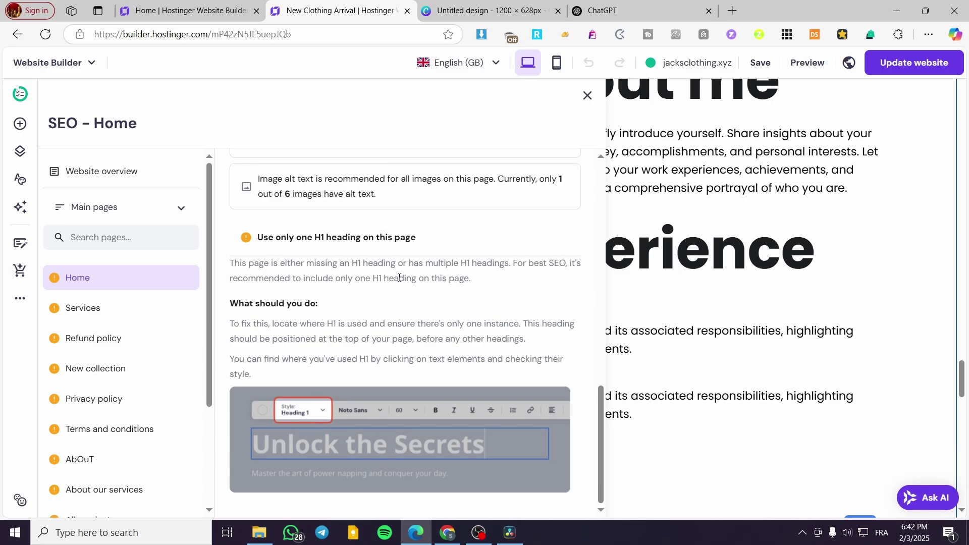
Publish the site with Update website and reopen the Home page SEO settings at the top
click(927, 71)
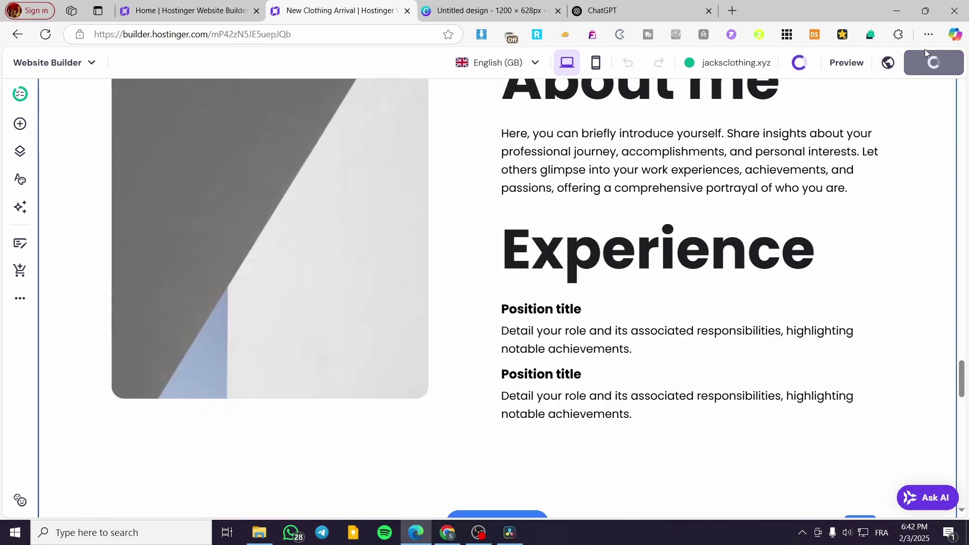
click(19, 306)
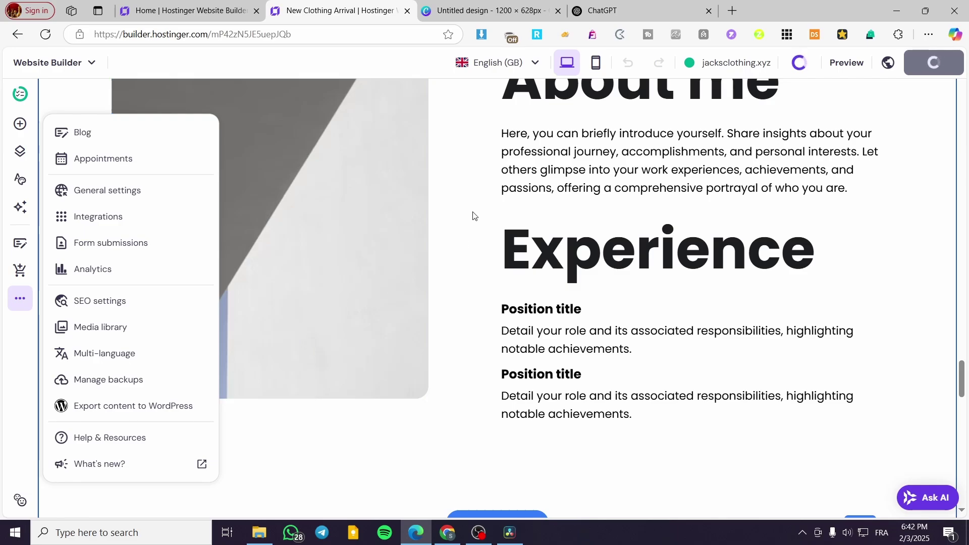
click(154, 305)
scroll(409, 315, down, 15)
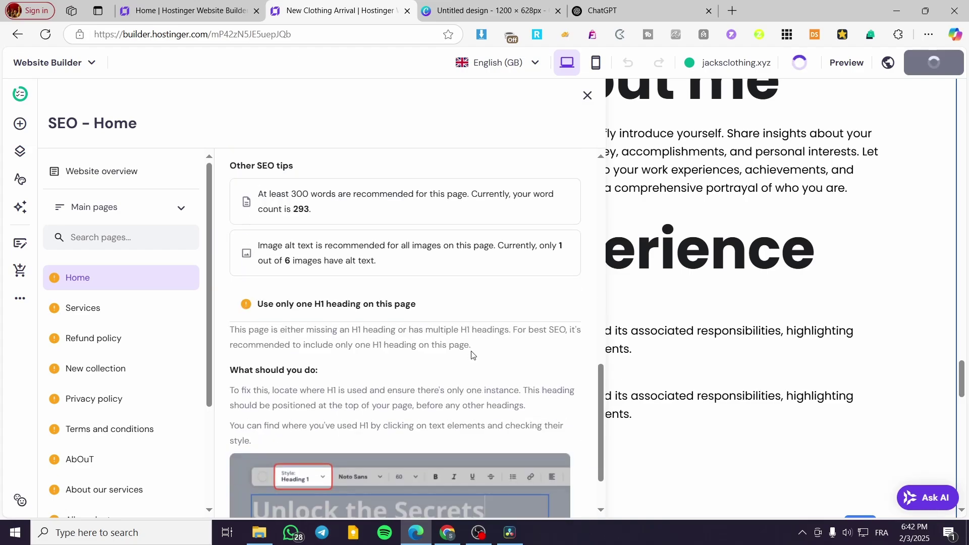
scroll(409, 316, up, 15)
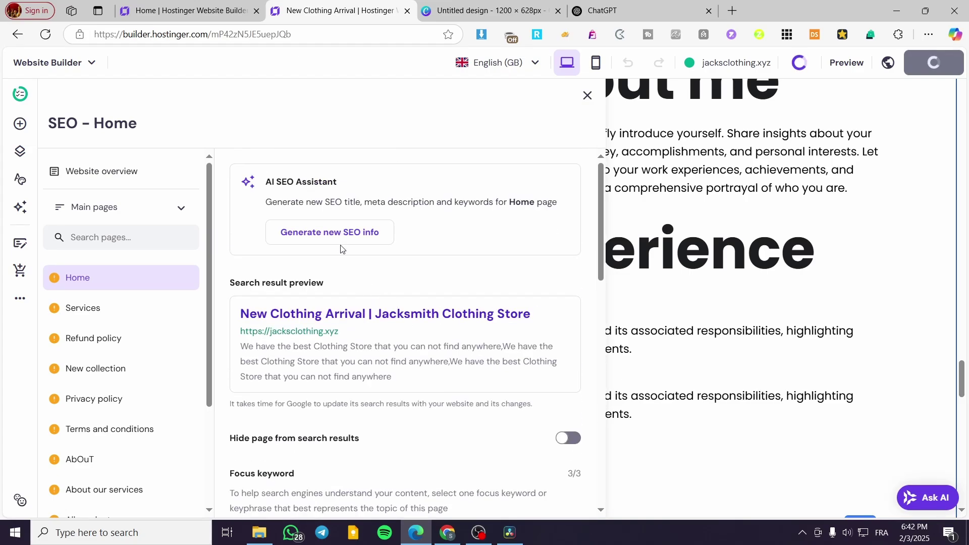
Try generating new Home page SEO info with AI, cancelling the Business plan upgrade prompt
click(320, 236)
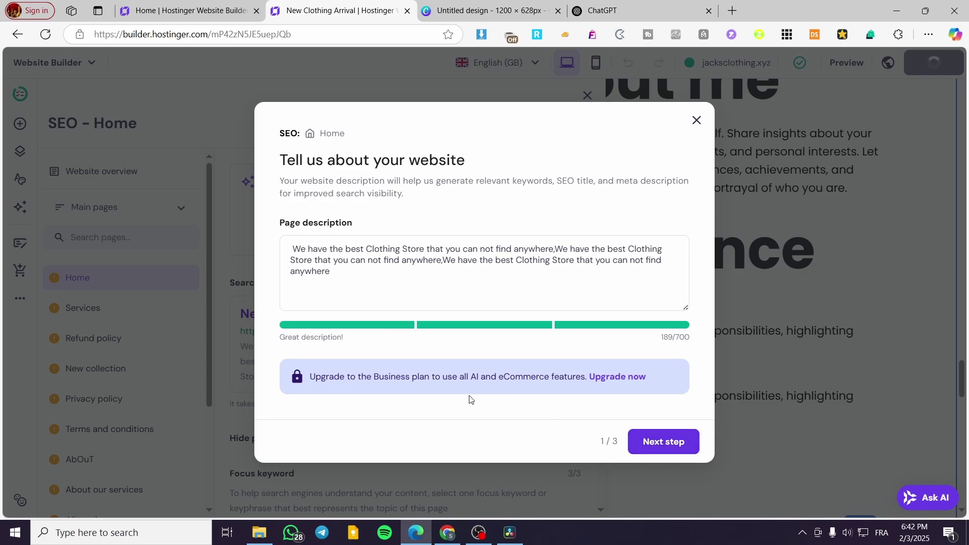
click(659, 452)
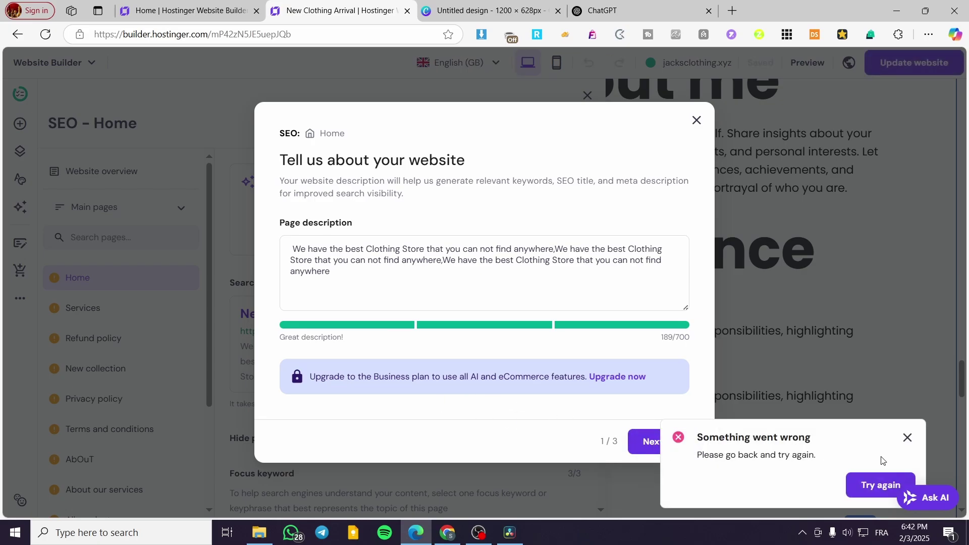
click(646, 442)
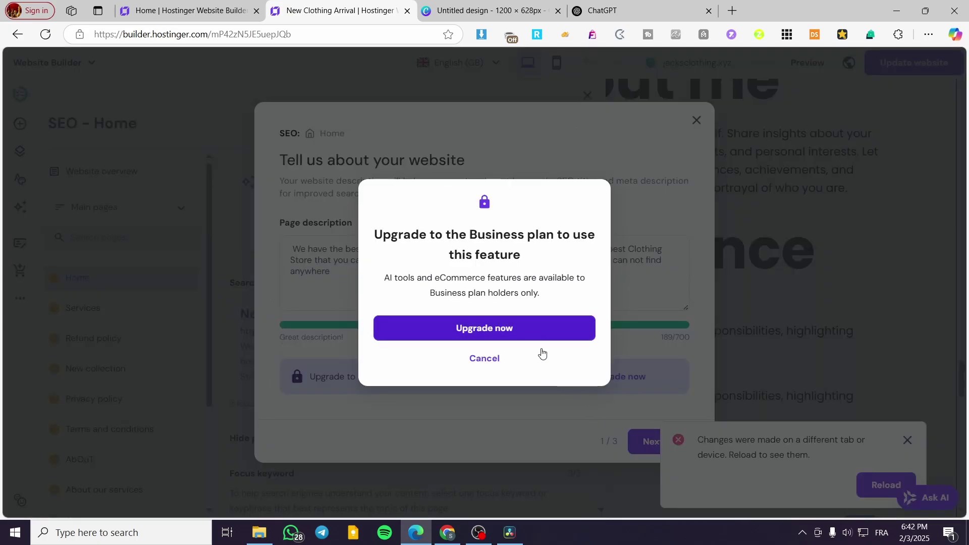
click(749, 428)
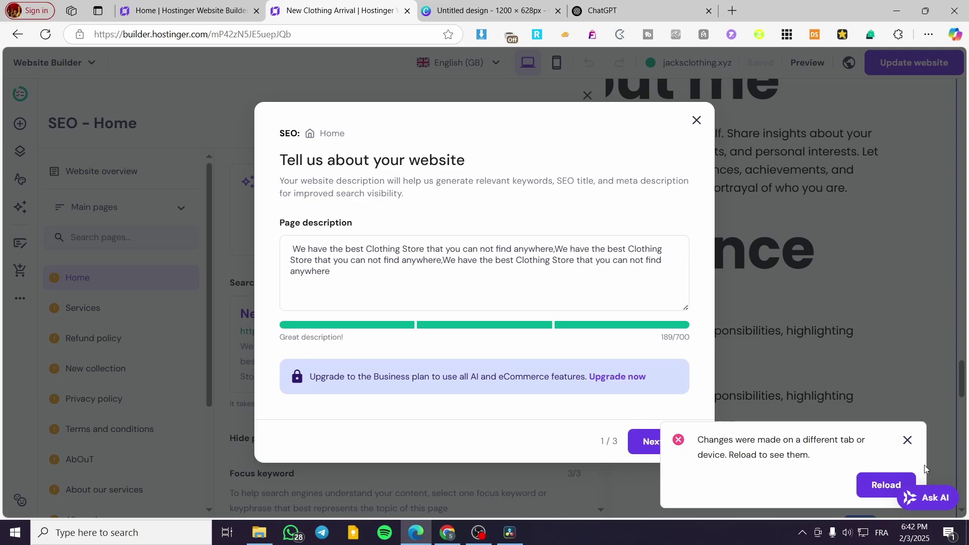
click(907, 440)
click(644, 442)
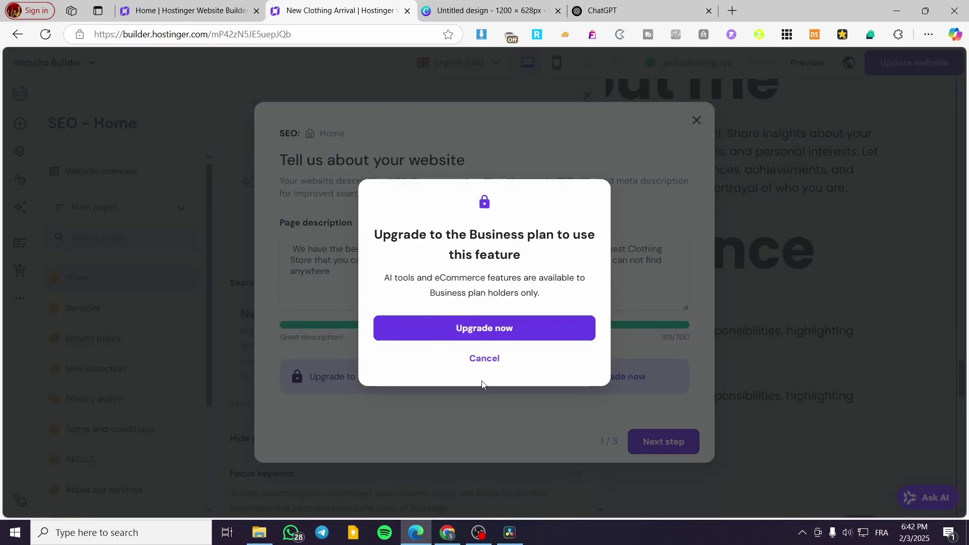
click(485, 360)
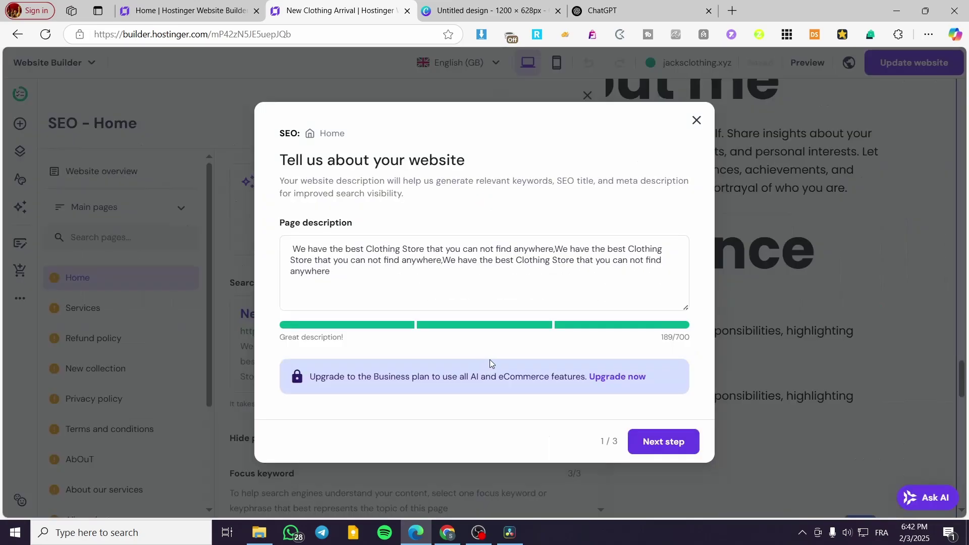
Close the 'Tell us about your website' window, reopen it via Generate new SEO info, and close it again
click(695, 122)
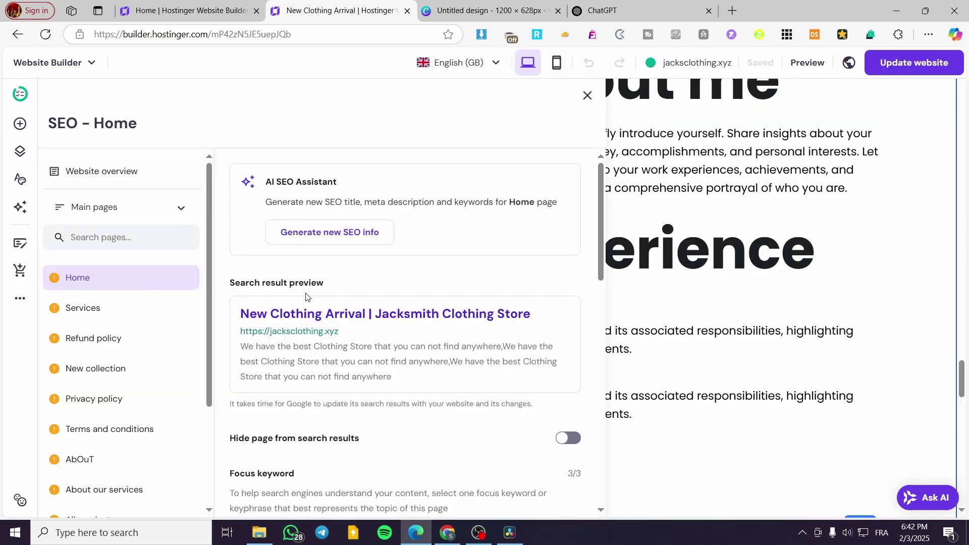
click(390, 234)
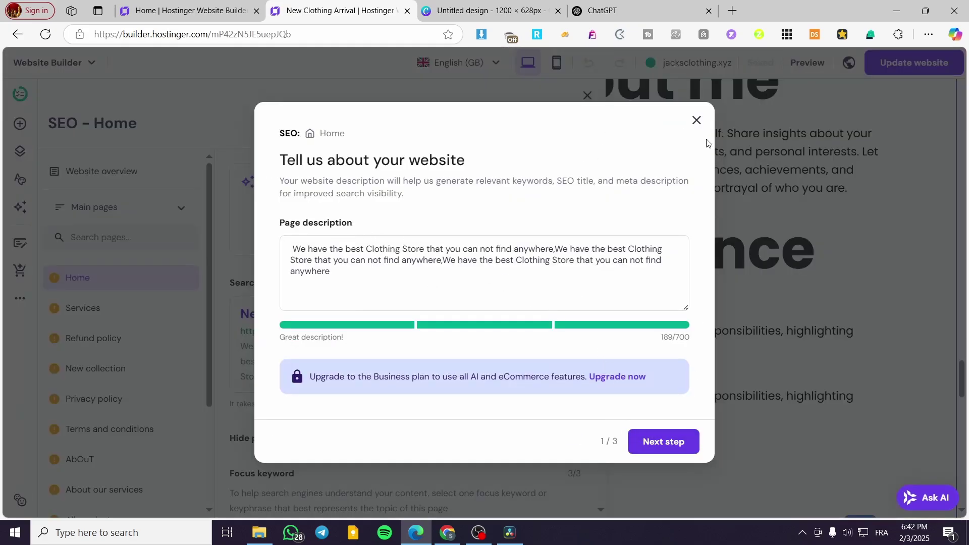
click(697, 120)
click(129, 318)
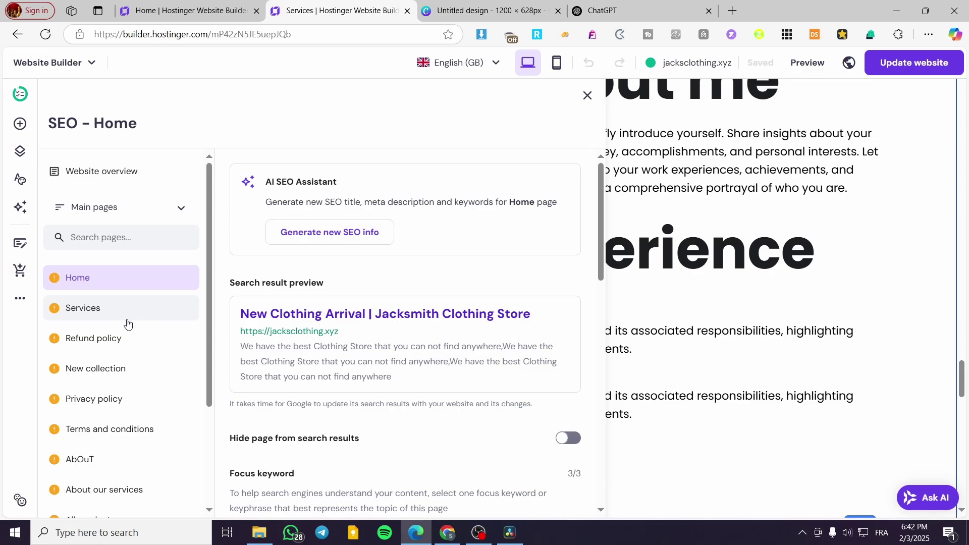
scroll(139, 292, down, 3)
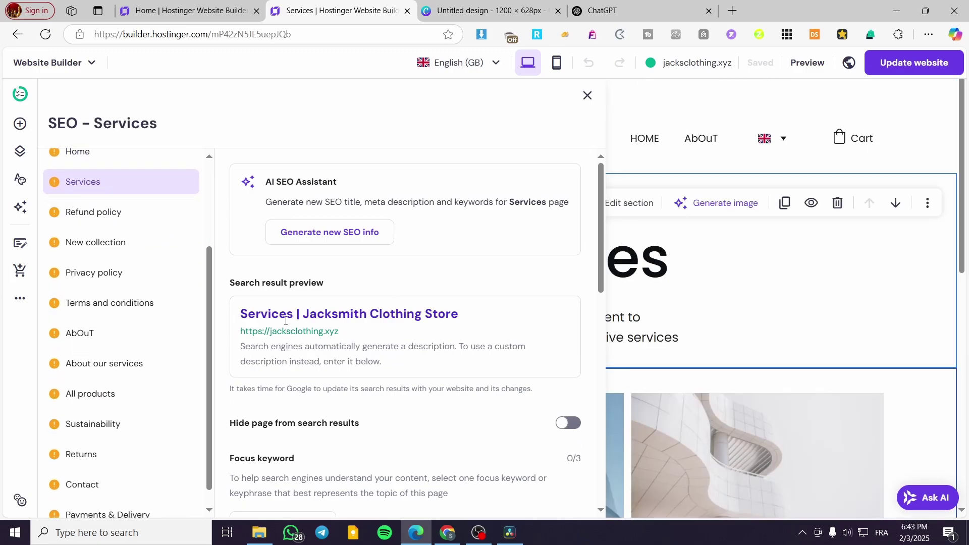
scroll(286, 321, down, 10)
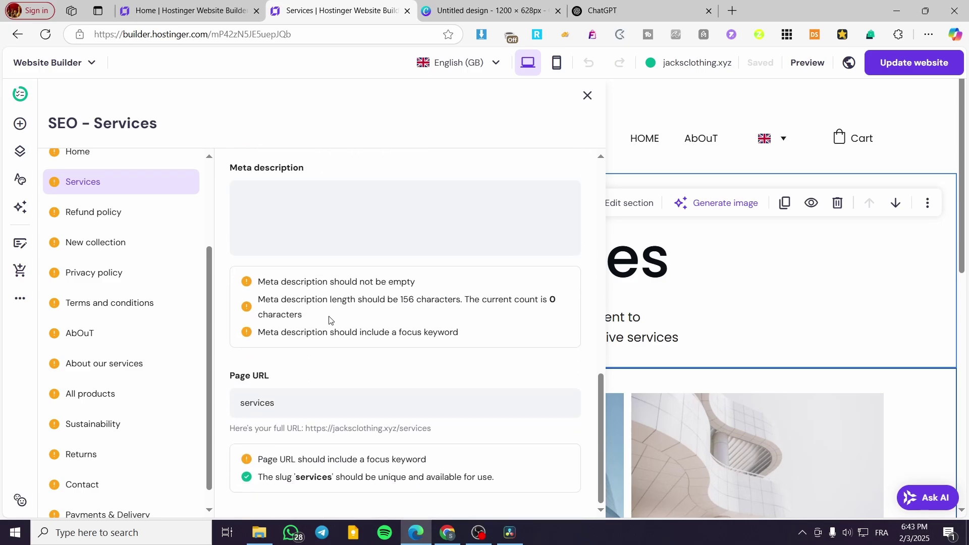
click(146, 221)
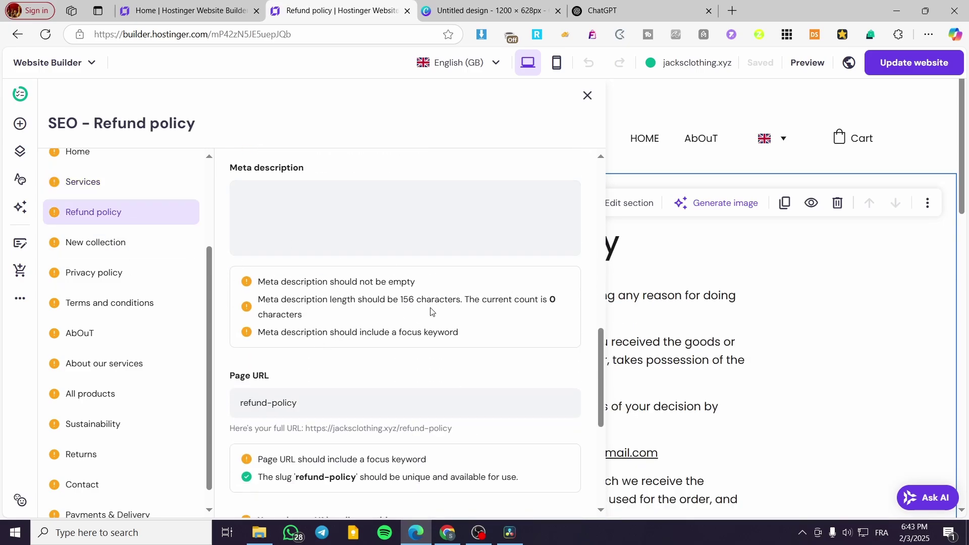
scroll(294, 309, down, 5)
scroll(359, 320, up, 6)
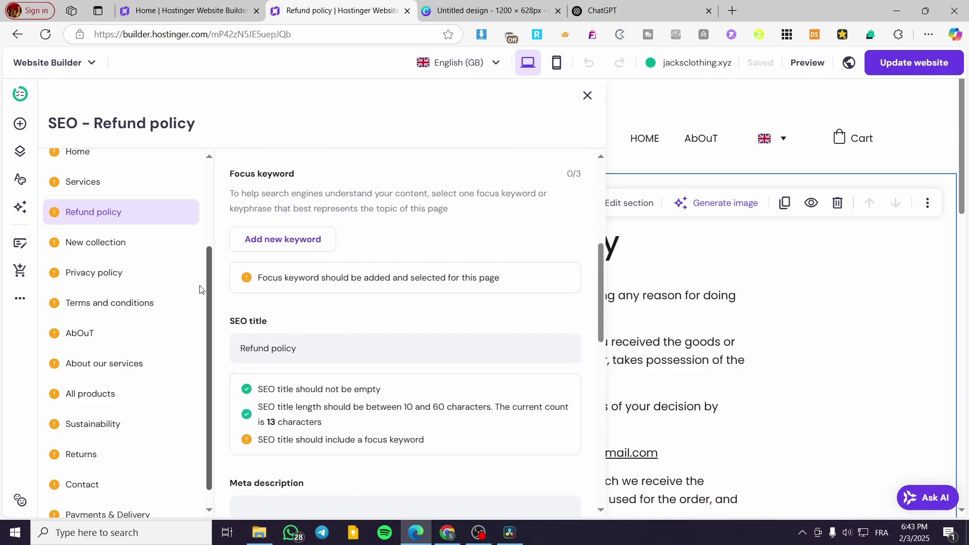
click(132, 190)
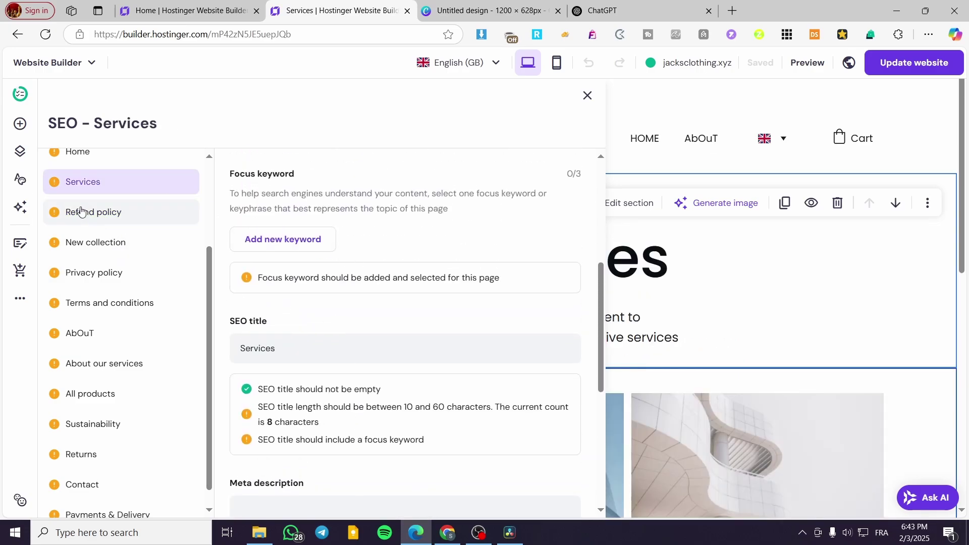
scroll(786, 335, down, 5)
scroll(336, 404, down, 5)
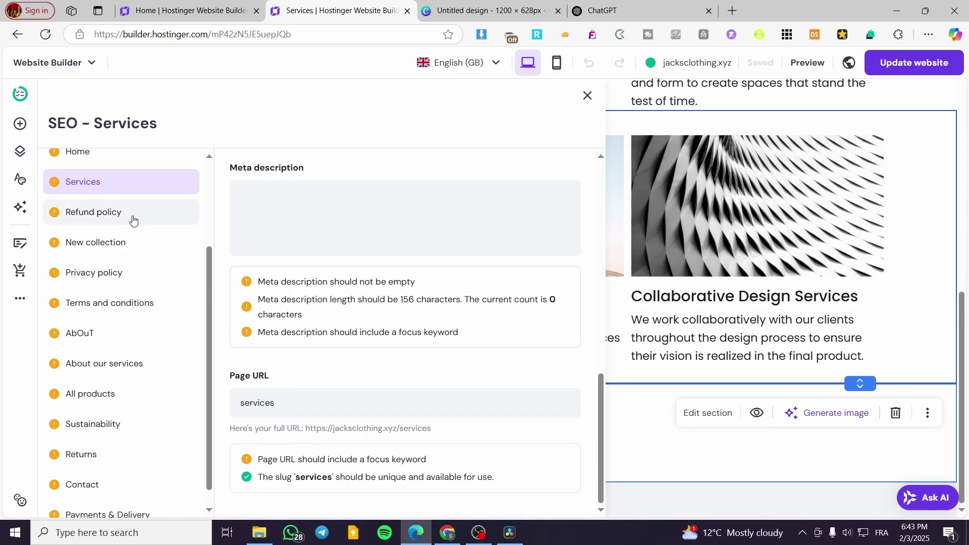
click(136, 157)
Step through the Services, Refund policy and New collection SEO settings to reach the Contact page
scroll(378, 404, down, 1)
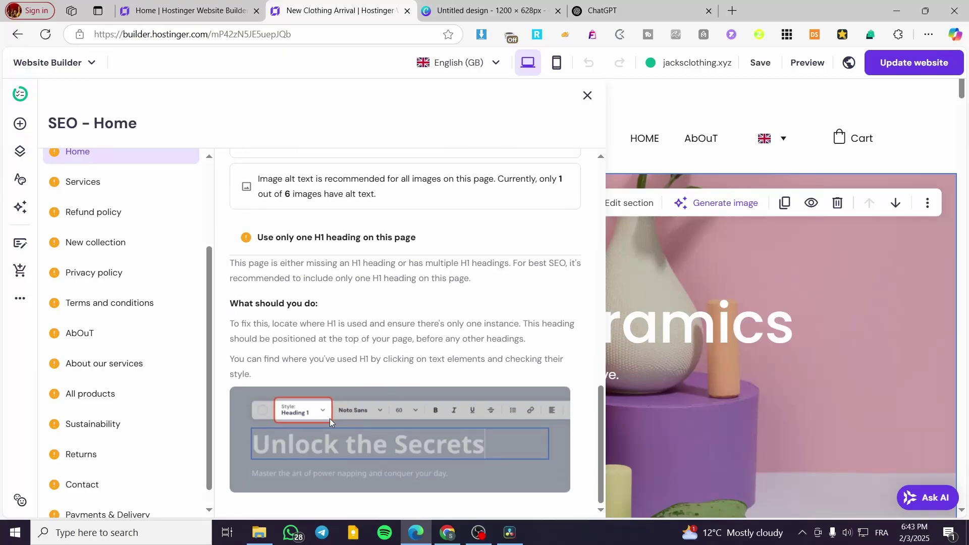
scroll(331, 252, up, 10)
click(121, 186)
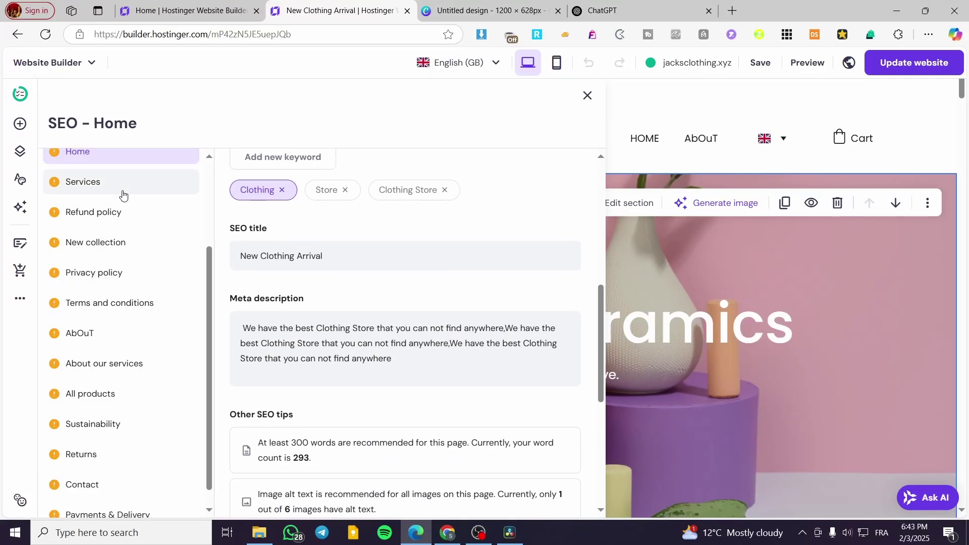
click(112, 221)
scroll(430, 358, down, 6)
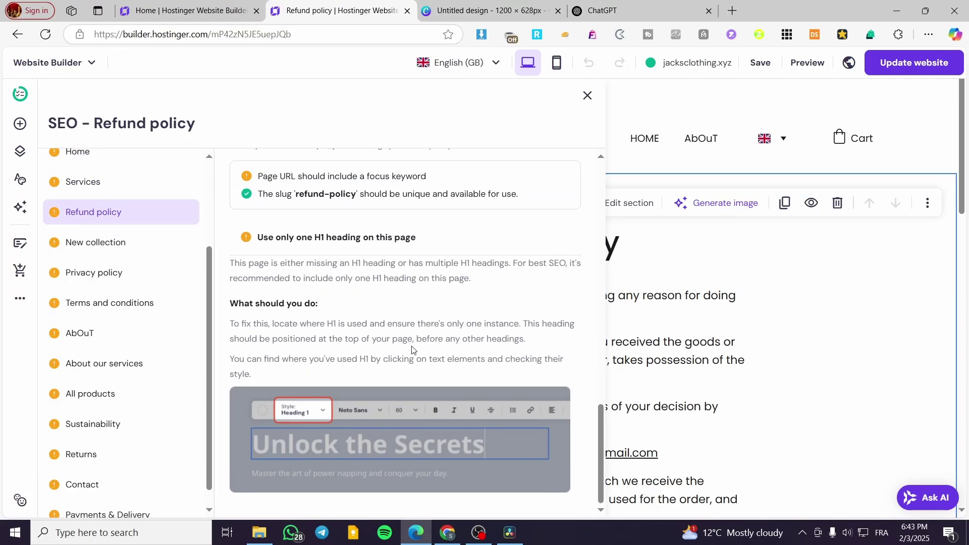
click(121, 241)
scroll(392, 389, up, 5)
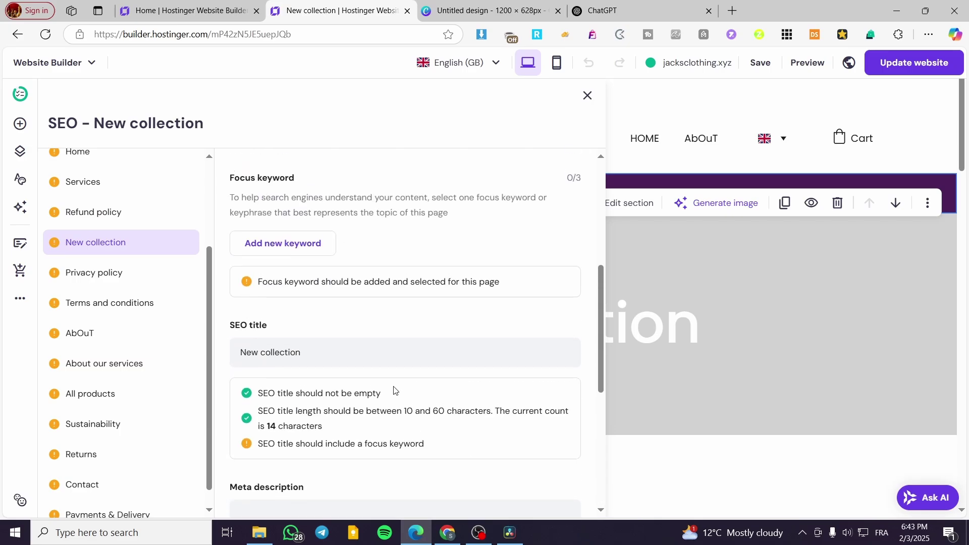
scroll(801, 388, down, 5)
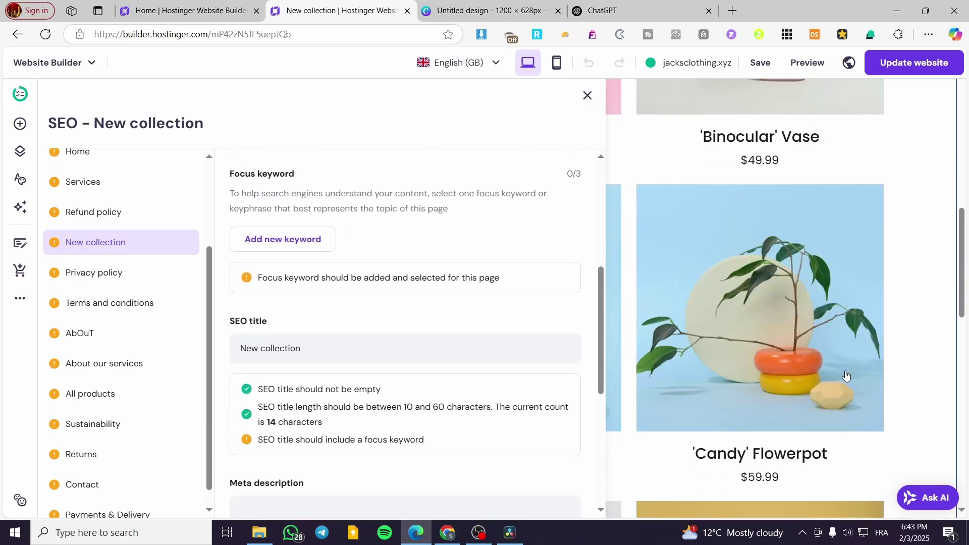
scroll(129, 404, down, 1)
click(124, 463)
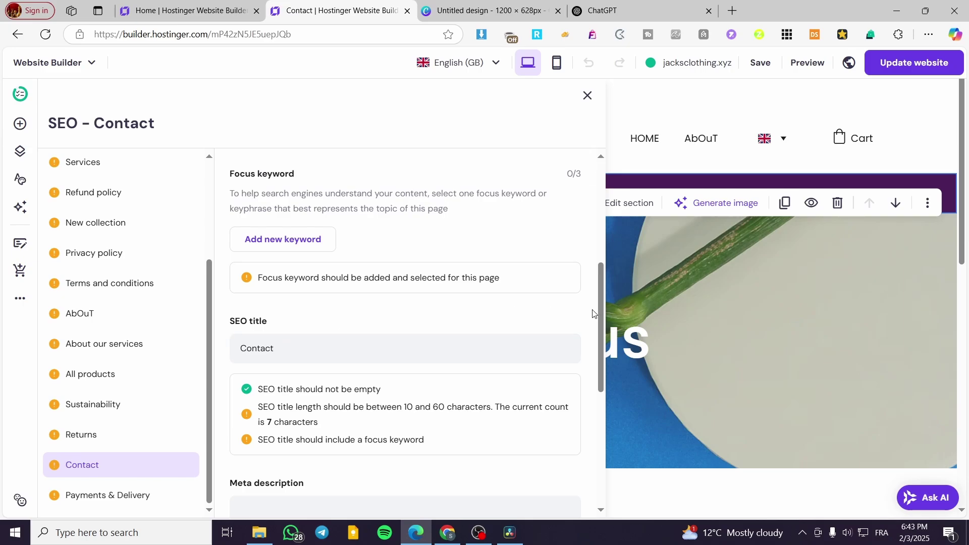
Show the Main pages dropdown listing the available page types
scroll(360, 436, down, 5)
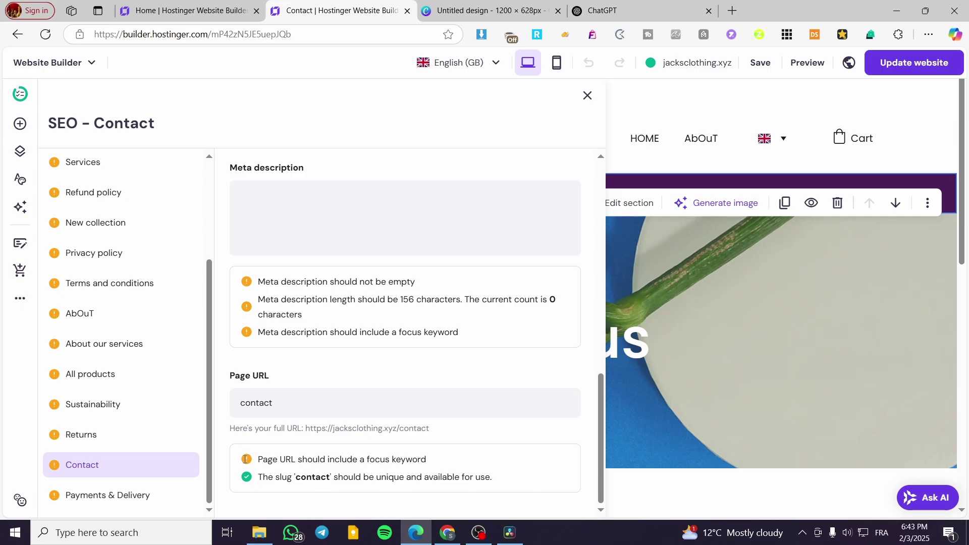
scroll(246, 474, up, 5)
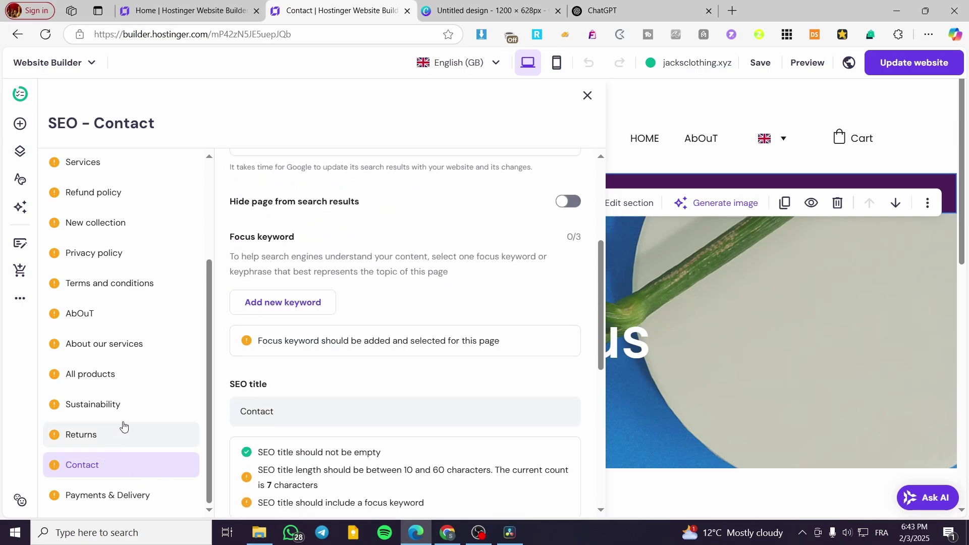
scroll(117, 475, up, 3)
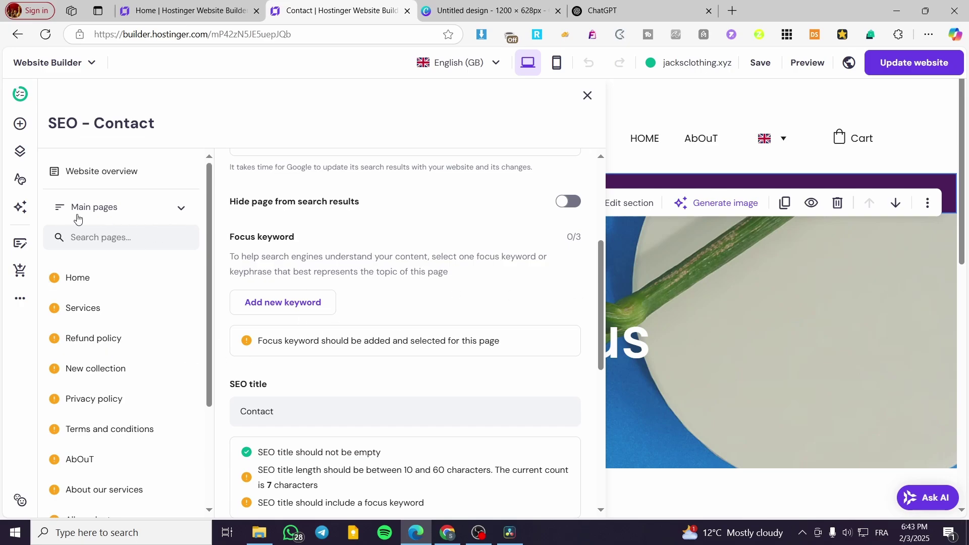
click(153, 216)
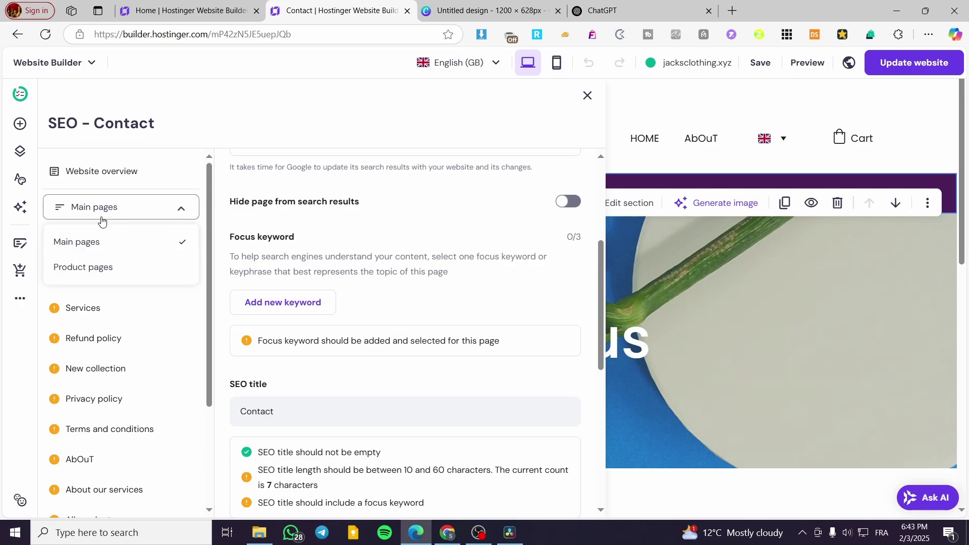
click(112, 206)
click(112, 206)
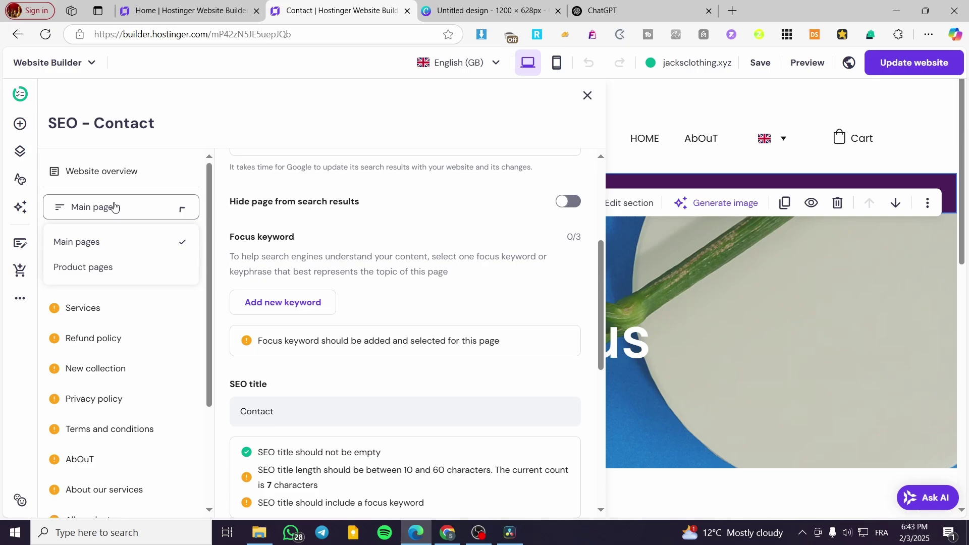
Switch the SEO list to Product pages and open the 'Balance' Vase product's SEO settings
click(100, 268)
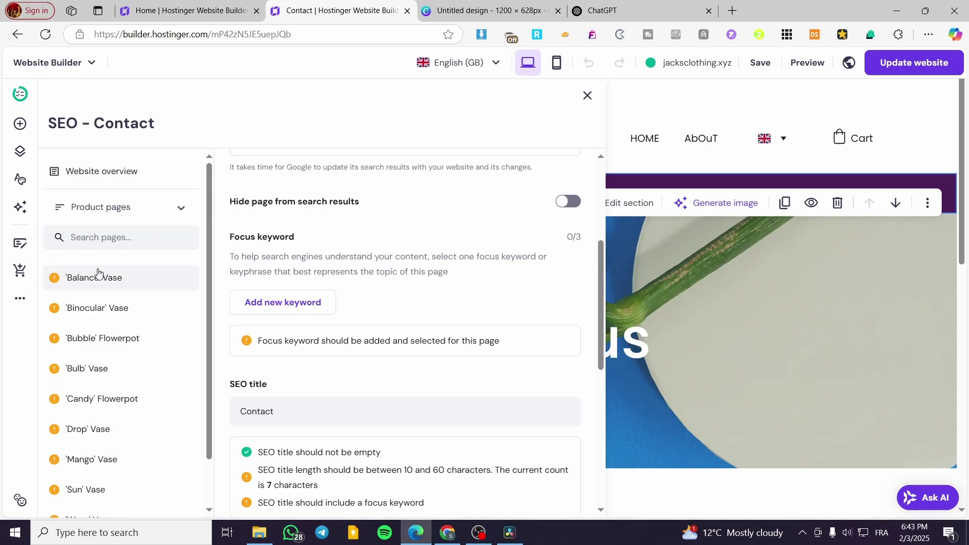
click(105, 214)
click(96, 272)
click(127, 281)
scroll(441, 340, down, 7)
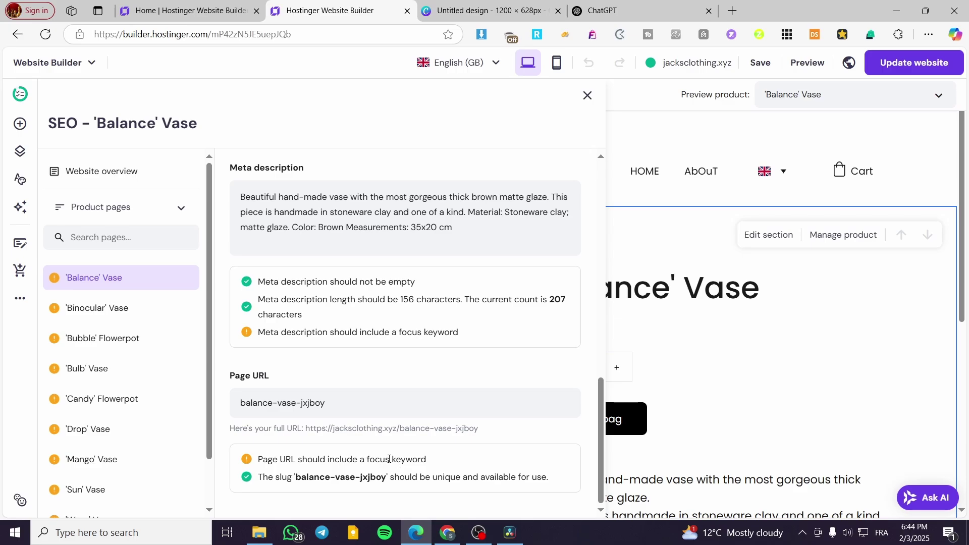
Replace the random jxjboy suffix so the page URL slug reads balance-vase-store
drag(331, 400, 302, 403)
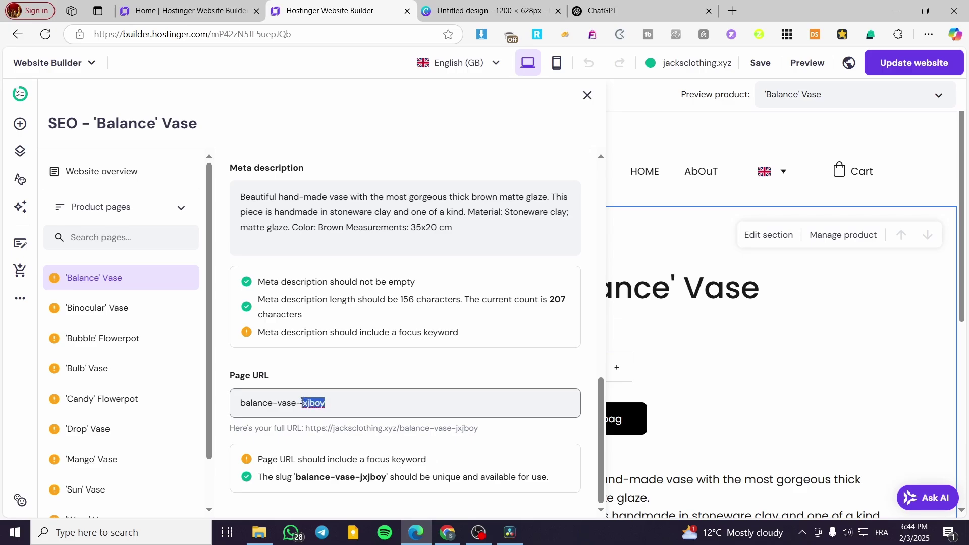
key(BackSpace)
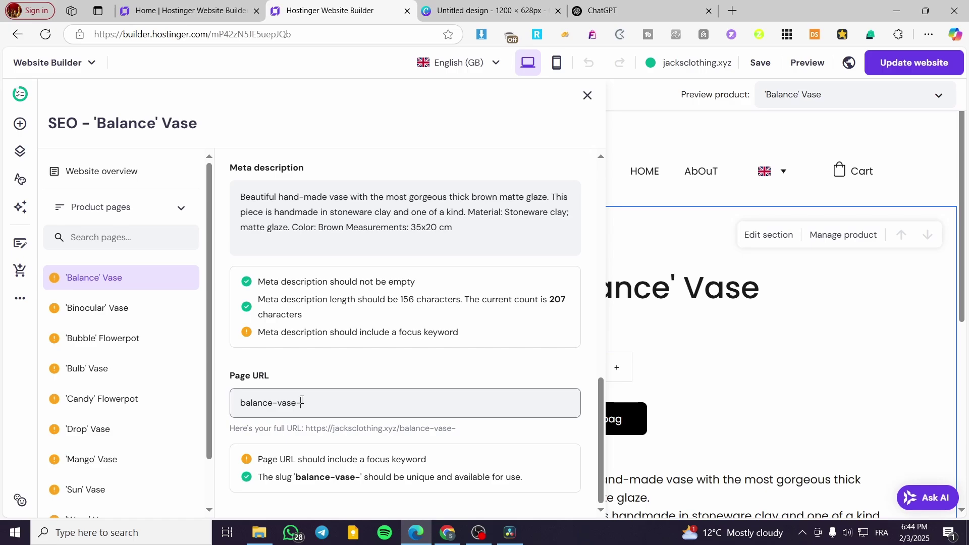
text(clot)
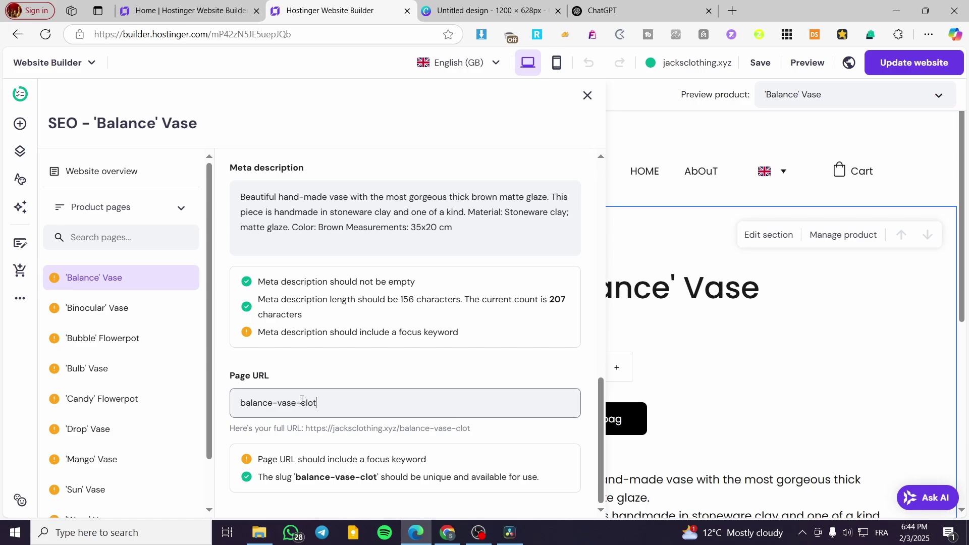
key(BackSpace)
key(BackSpace)
text(s)
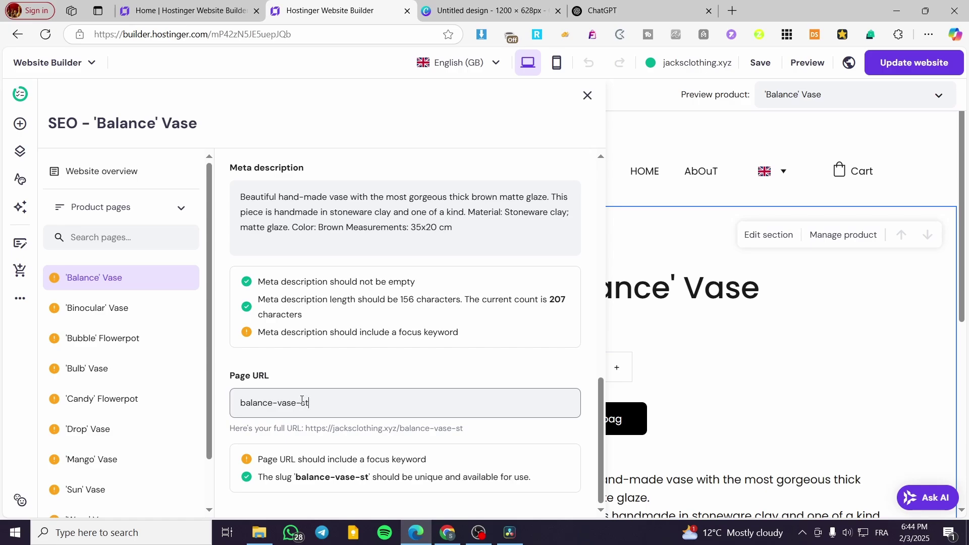
text(cl)
key(BackSpace)
key(BackSpace)
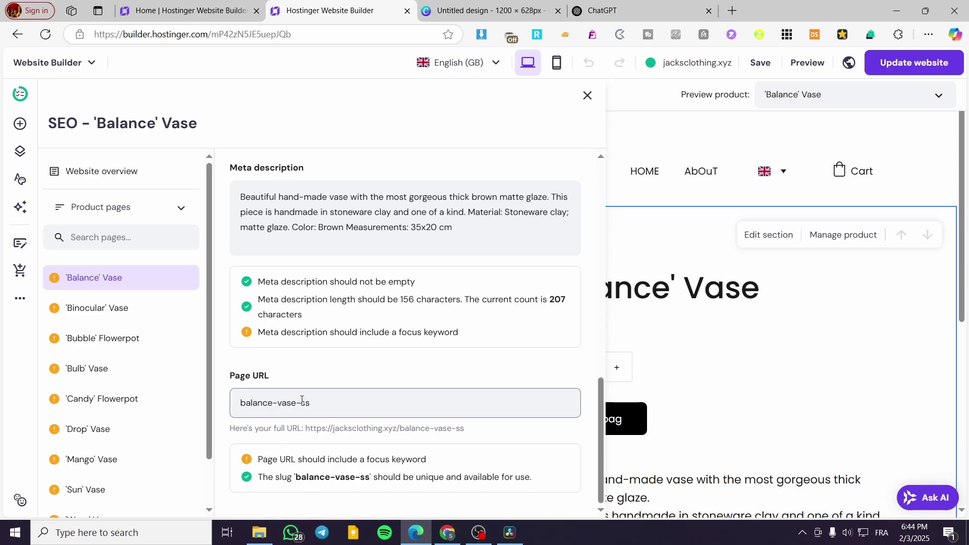
text(tore)
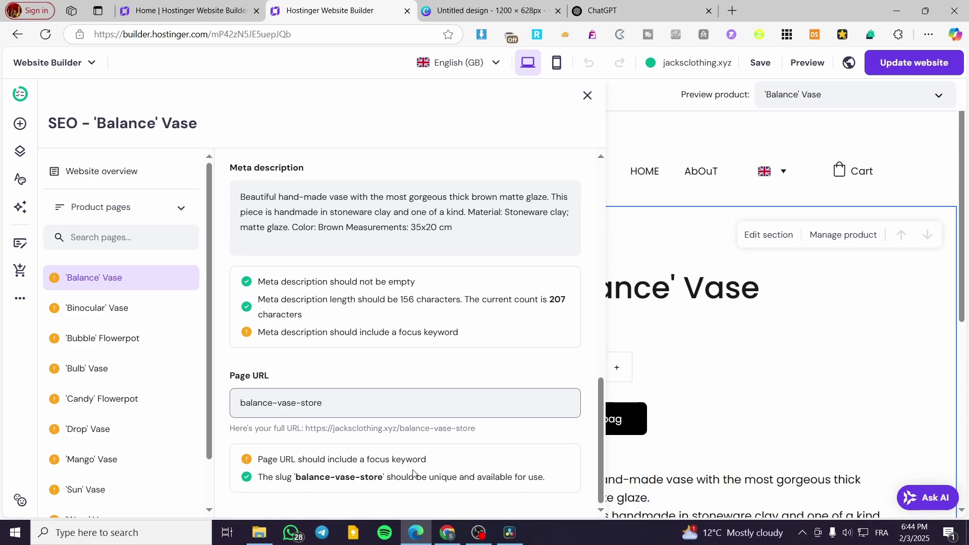
click(424, 474)
scroll(381, 453, up, 10)
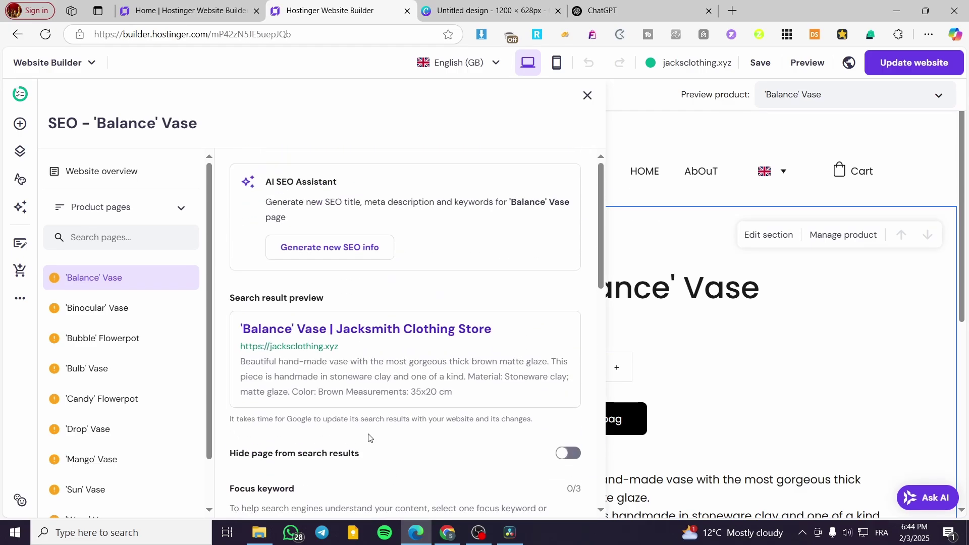
scroll(370, 437, down, 6)
scroll(329, 373, up, 3)
Add Store as the 'Balance' Vase page's focus keyword
click(300, 364)
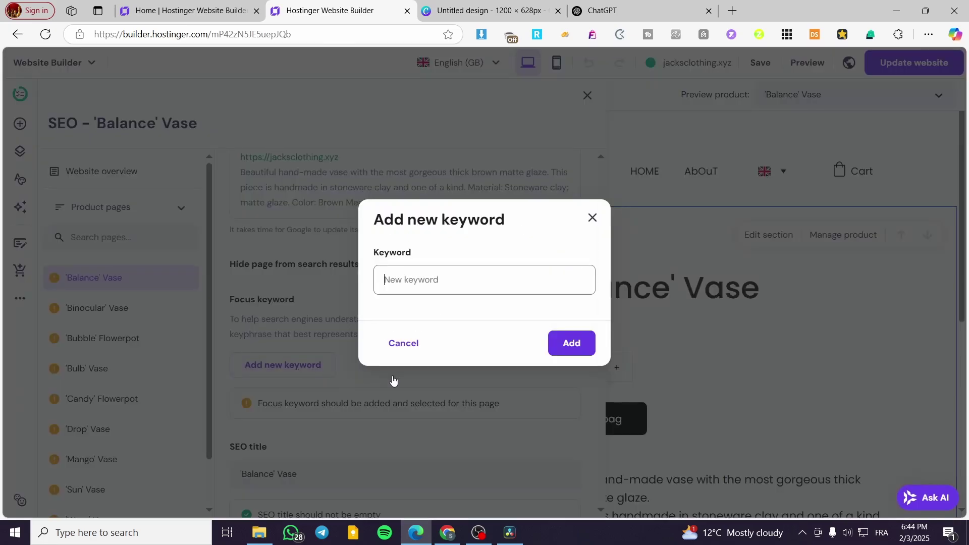
text(Store)
click(560, 342)
scroll(373, 349, down, 6)
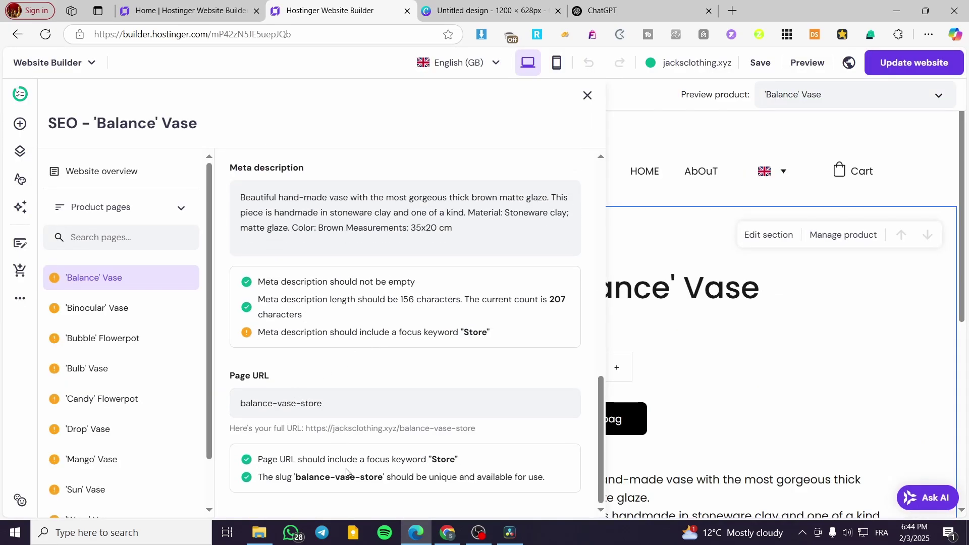
scroll(420, 389, up, 1)
scroll(381, 387, up, 1)
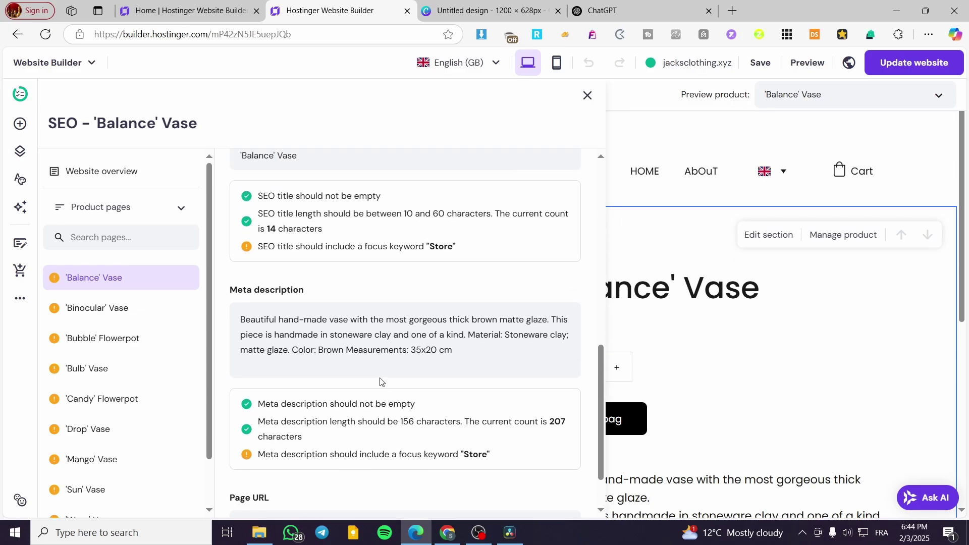
Append Store on a new line at the end of the meta description
click(469, 357)
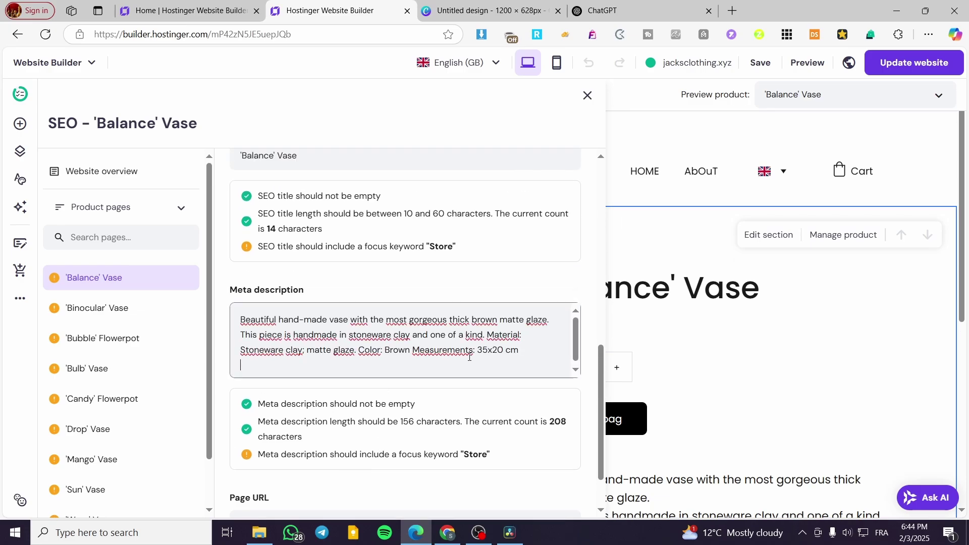
key(Return)
text(Store)
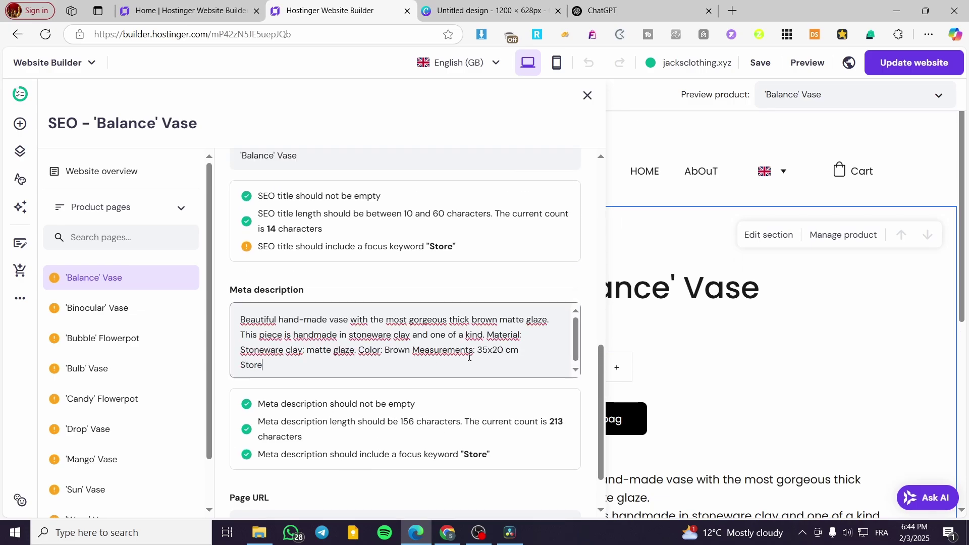
scroll(346, 389, down, 1)
scroll(337, 383, up, 3)
scroll(337, 383, up, 4)
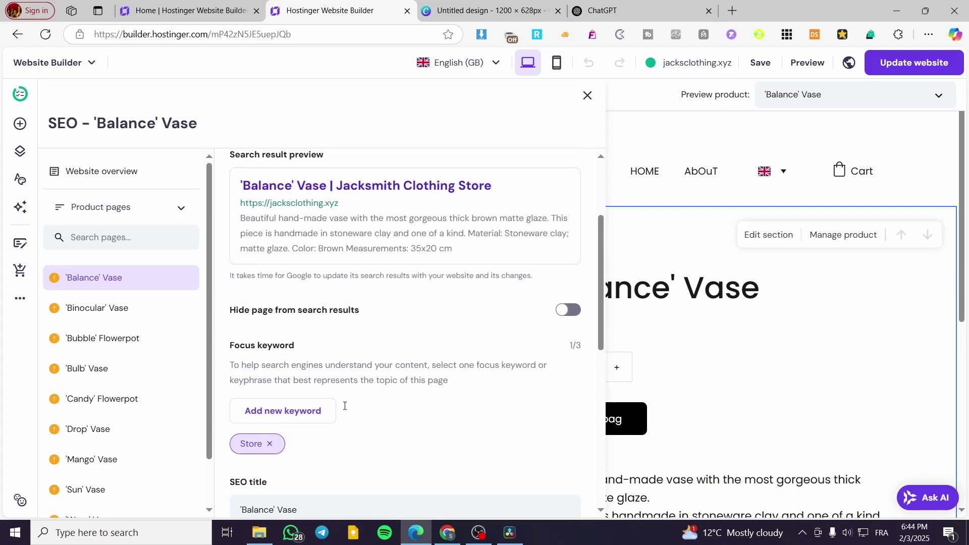
scroll(324, 328, down, 4)
Add ' store' to the SEO title, making it 'Balance' Vase store
click(337, 283)
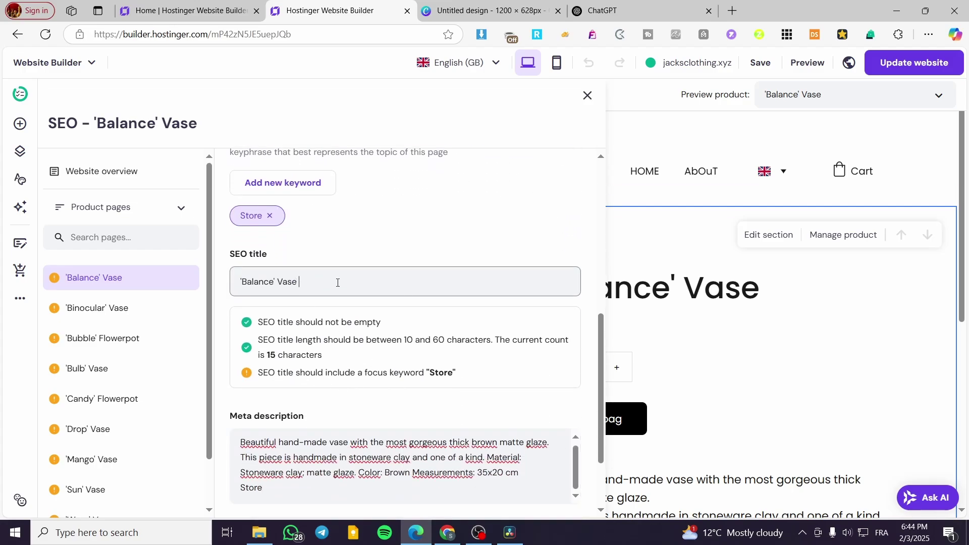
text(store)
scroll(316, 370, down, 2)
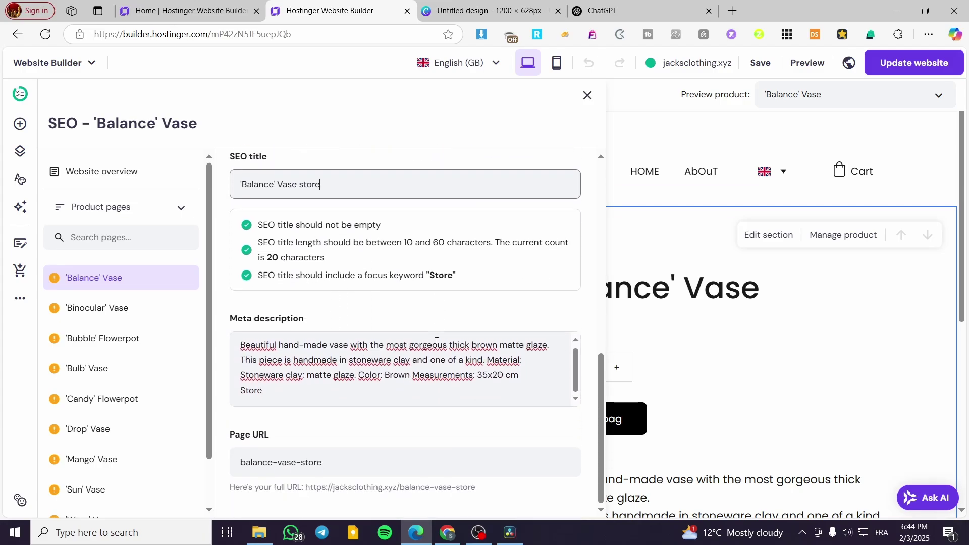
scroll(420, 388, up, 10)
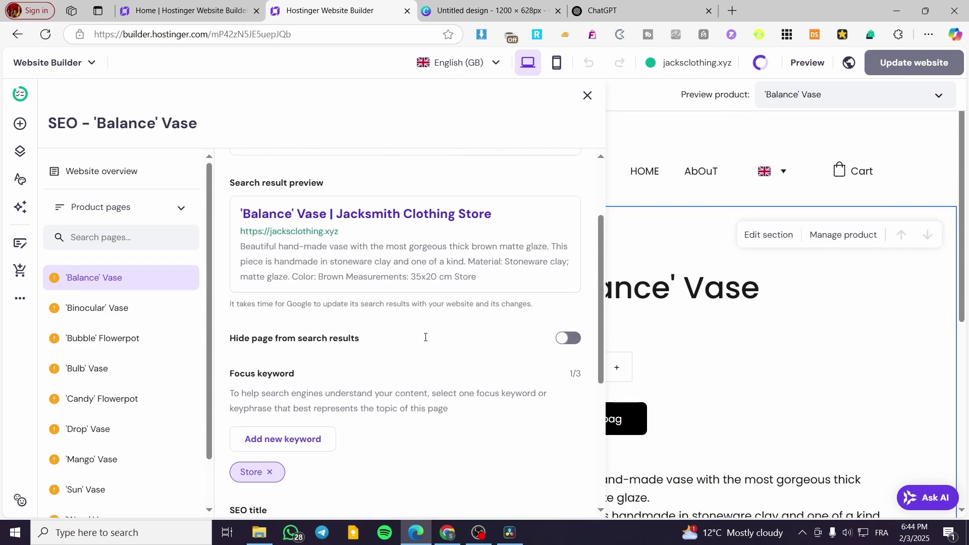
scroll(425, 354, down, 4)
scroll(353, 354, down, 4)
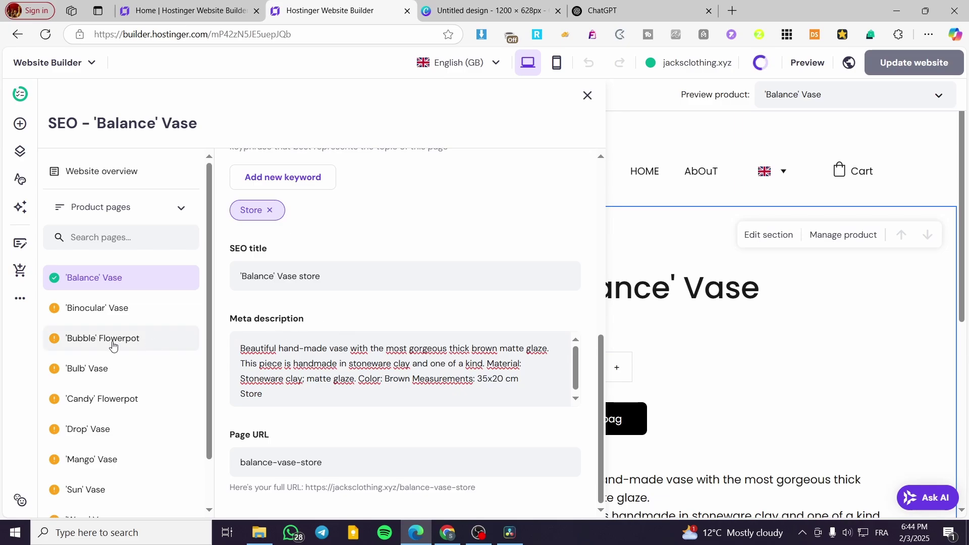
View the 'Binocular' Vase SEO settings, then close the SEO panel
click(112, 317)
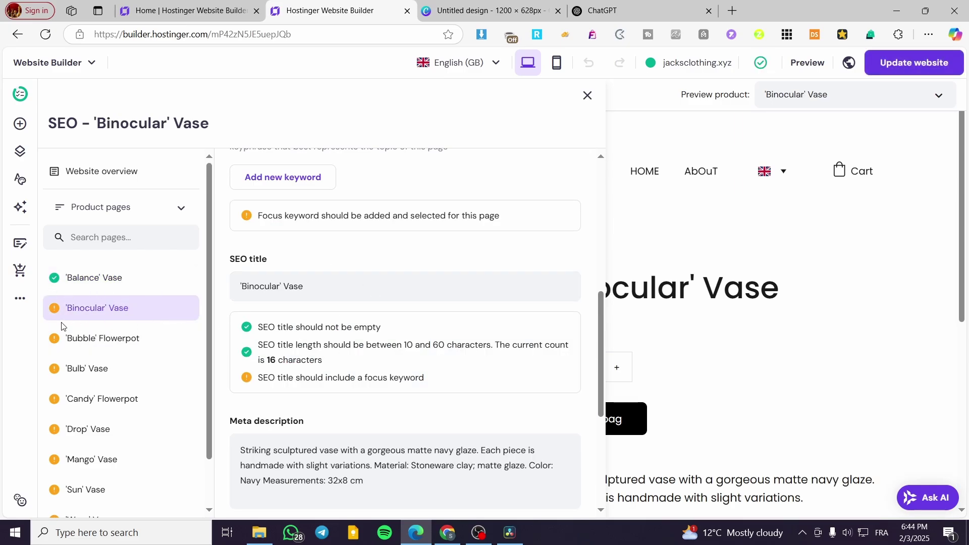
scroll(377, 340, down, 5)
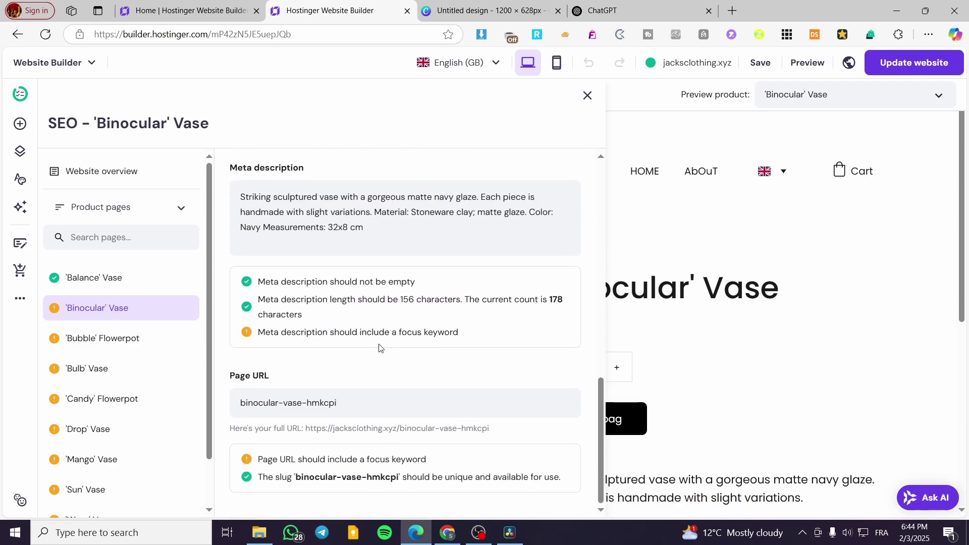
scroll(554, 396, up, 6)
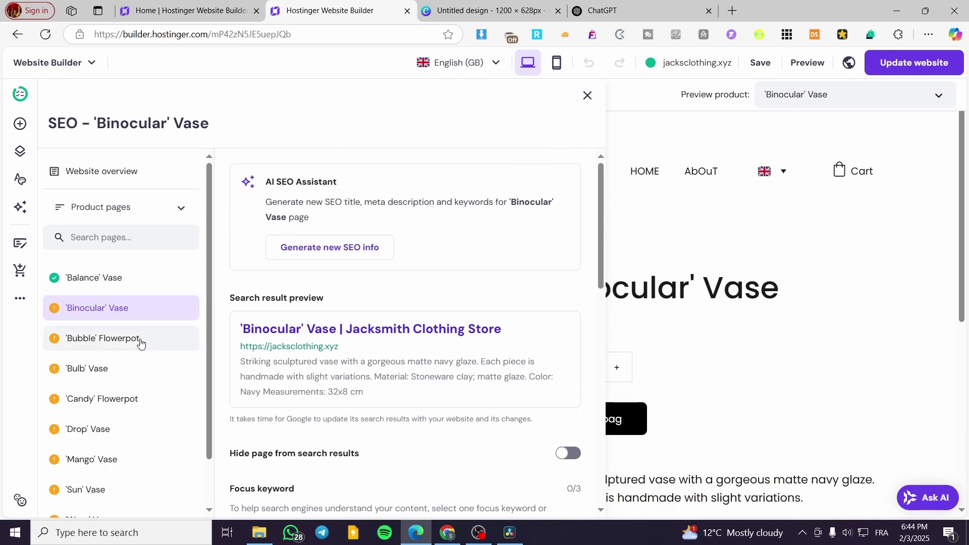
click(587, 95)
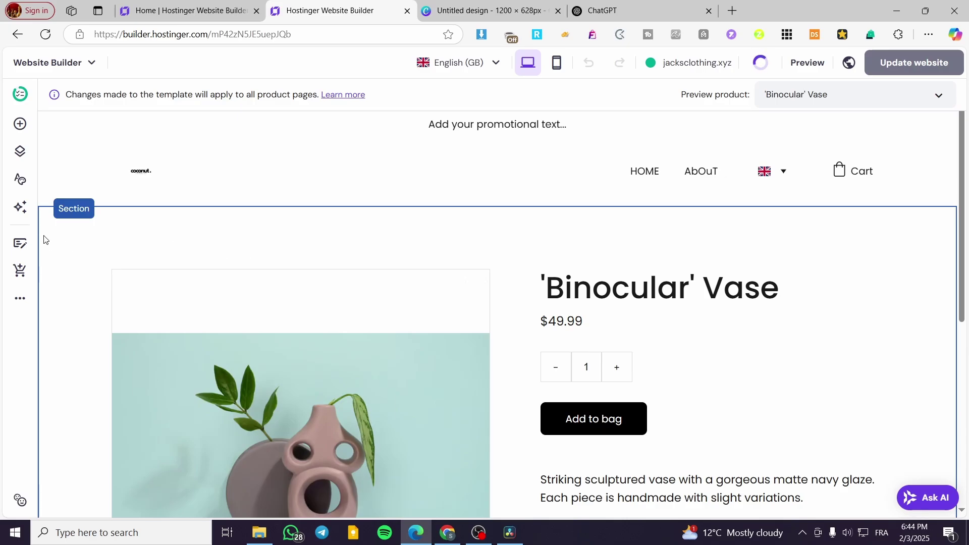
Reopen SEO settings from the extra settings menu, then switch to the Blog manager
click(16, 310)
click(86, 302)
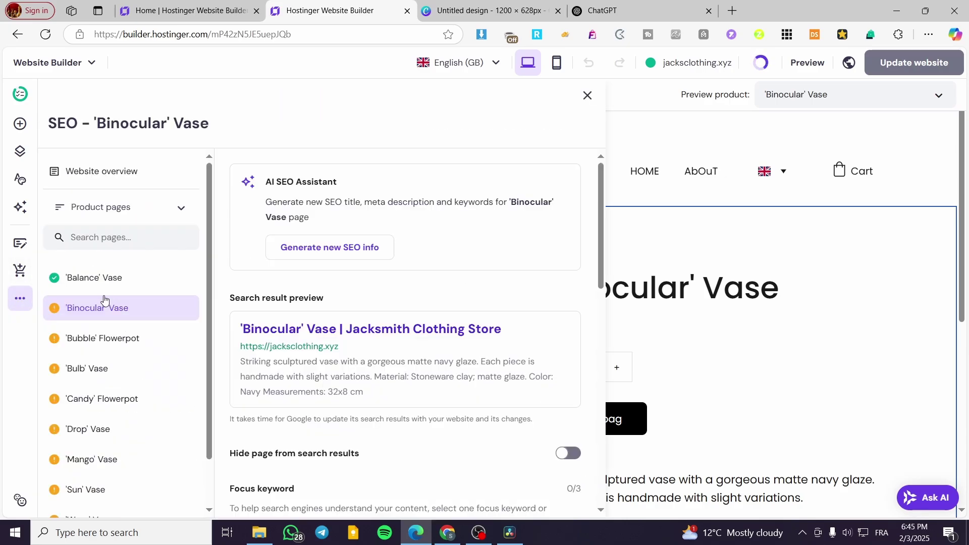
click(118, 208)
click(143, 208)
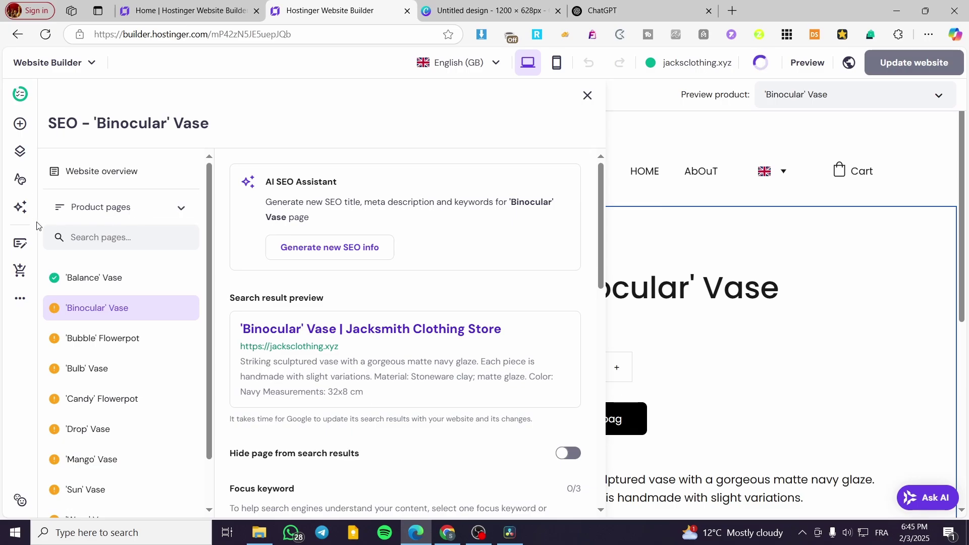
click(20, 245)
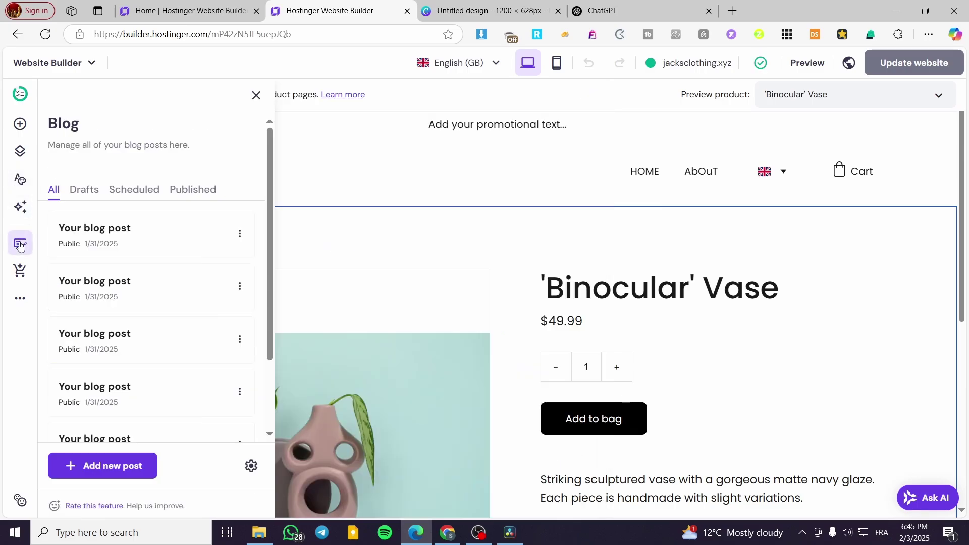
Open the third 'Your blog post' for editing and close the Blog list
click(155, 339)
scroll(597, 329, down, 5)
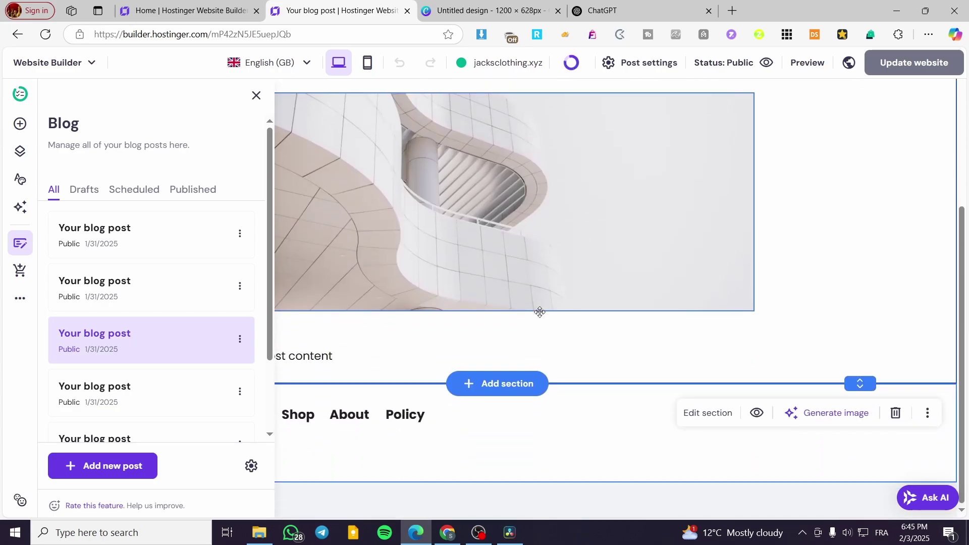
click(492, 338)
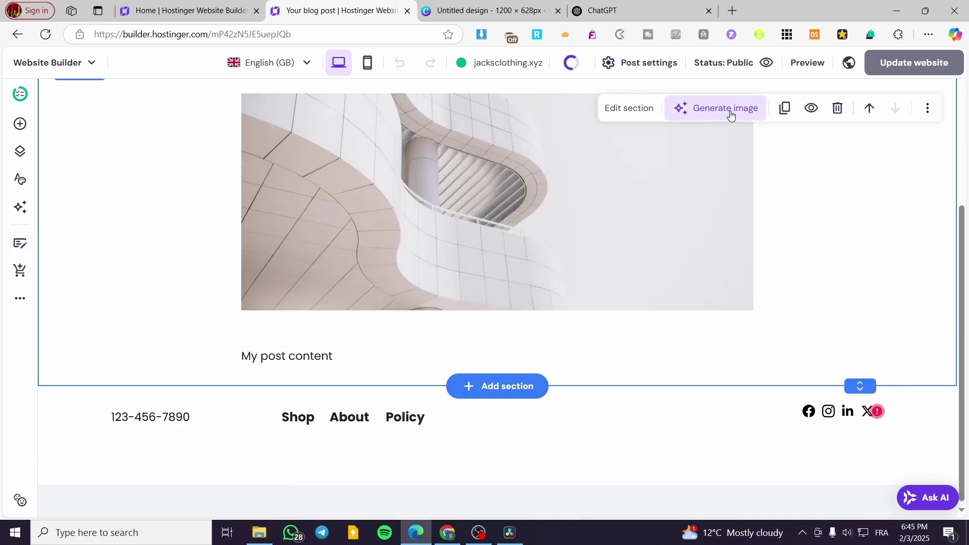
Inspect the post's body text and header logo settings, then return to the Handmade ceramics home page tab
click(376, 352)
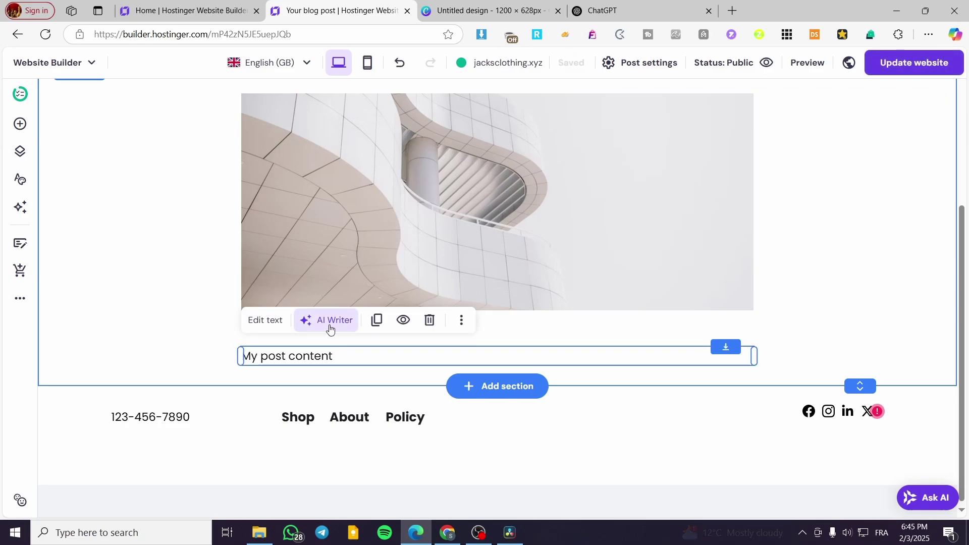
click(173, 216)
scroll(179, 253, up, 5)
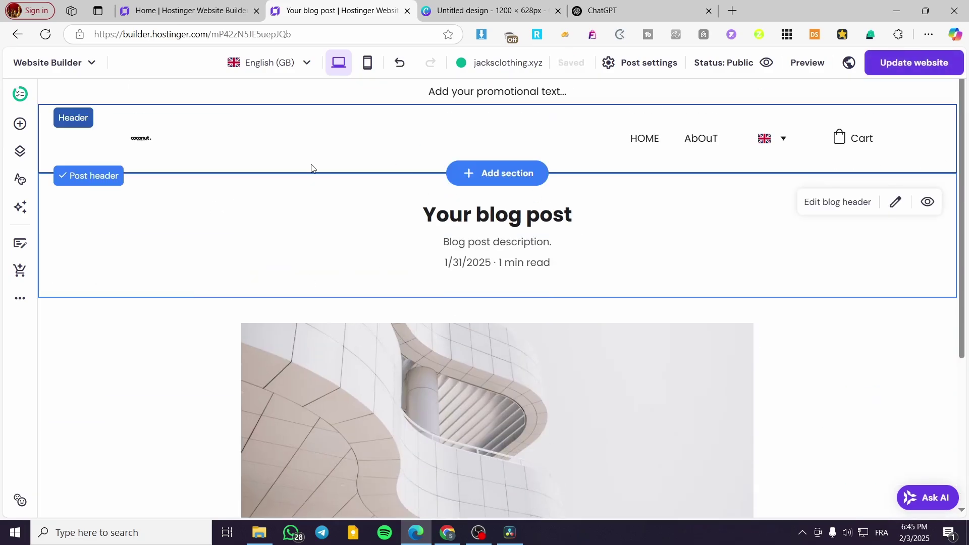
click(141, 145)
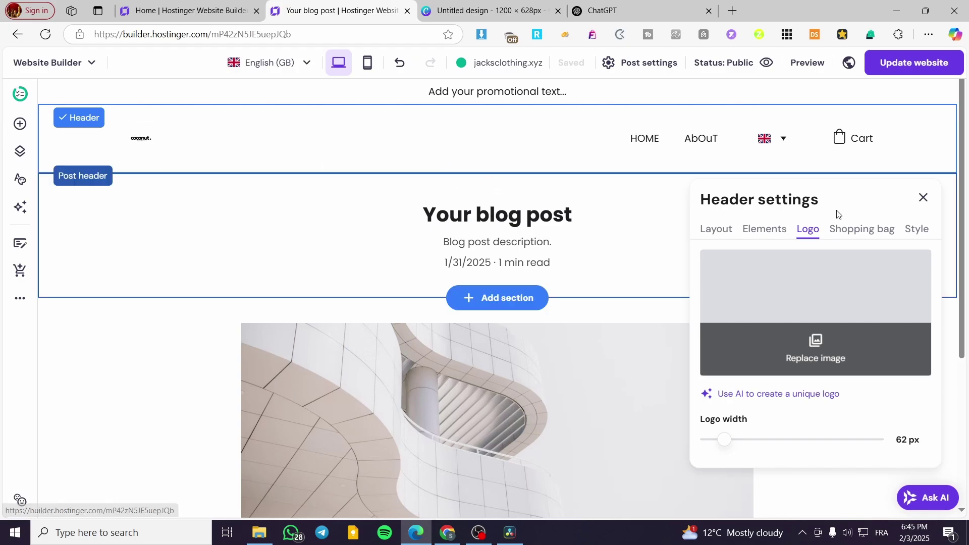
click(158, 342)
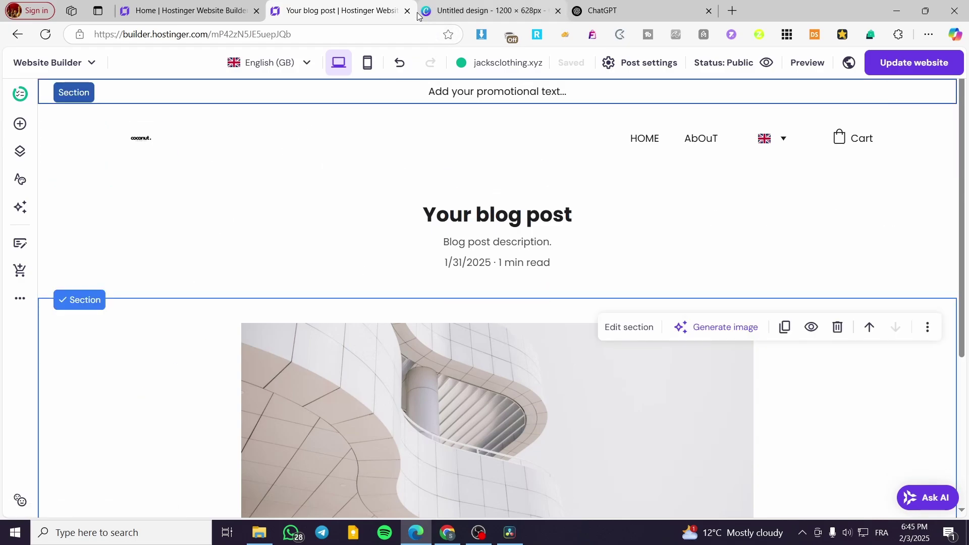
click(227, 9)
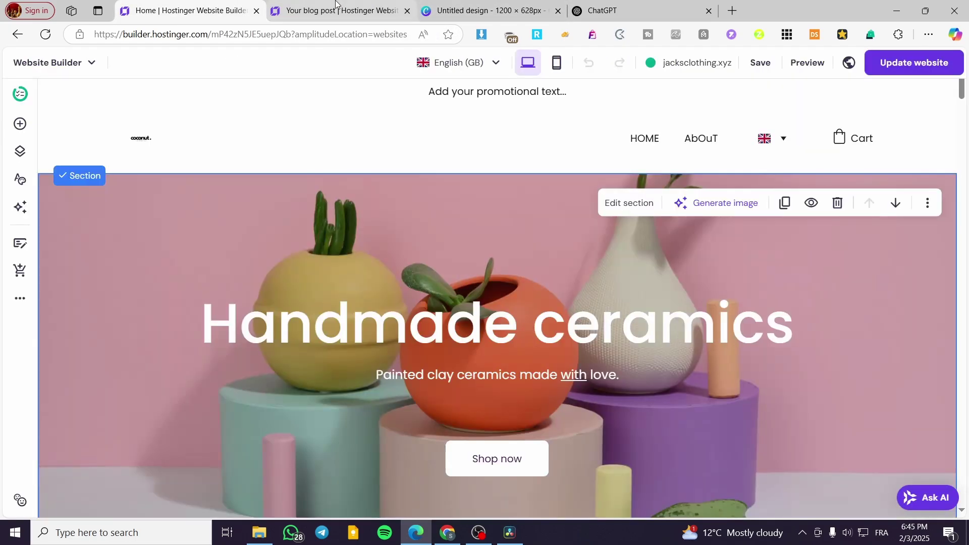